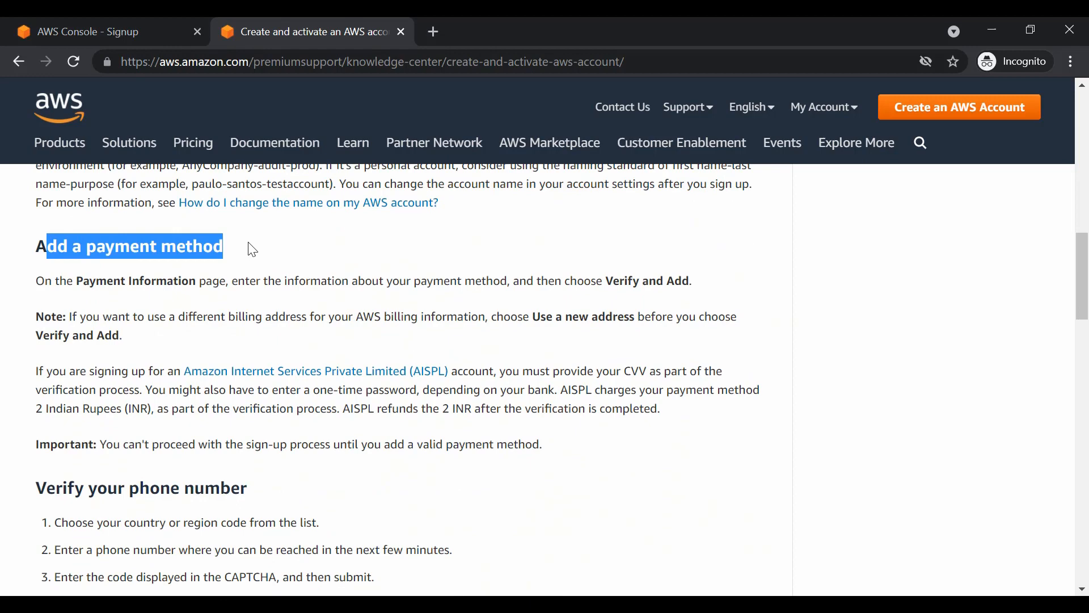
Step: Read the AWS account guide's sections on payment method, phone verification, Support plan and account activation
click(252, 248)
scroll(249, 260, down, 1)
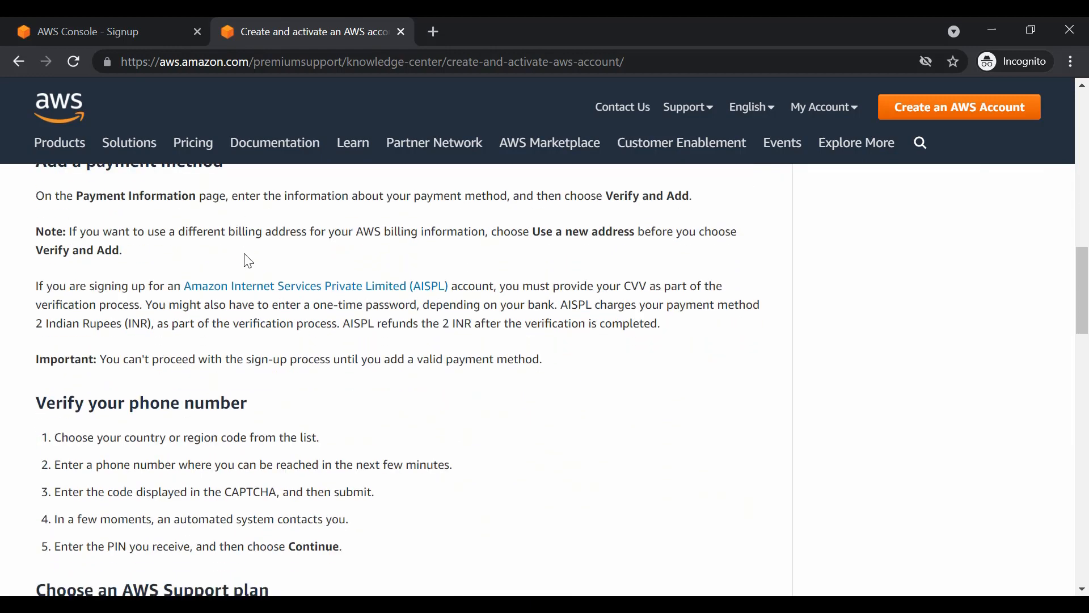
scroll(99, 318, down, 1)
scroll(182, 325, down, 1)
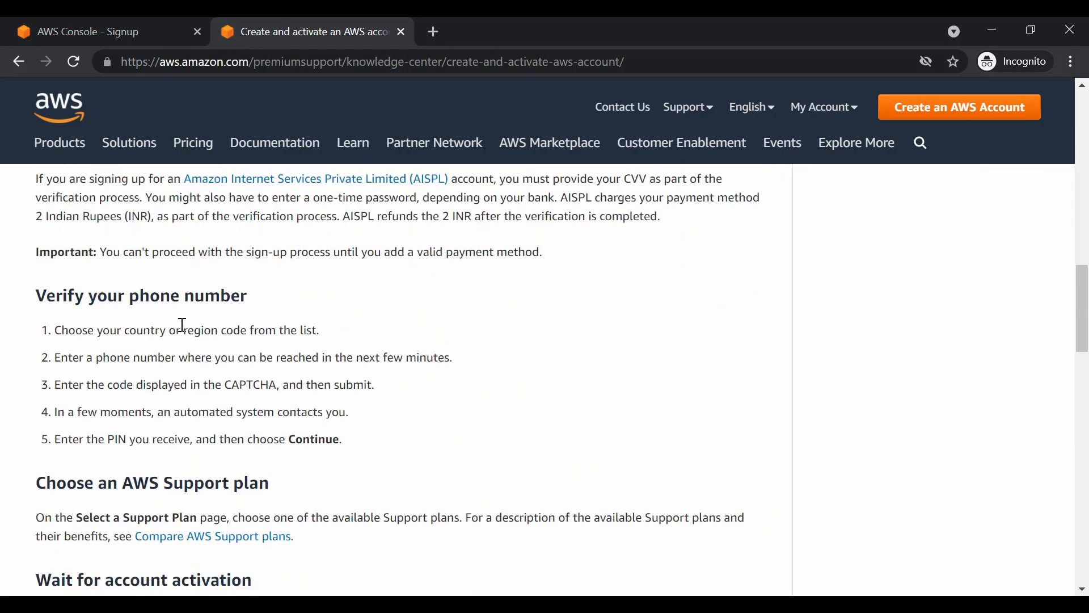
scroll(182, 324, down, 2)
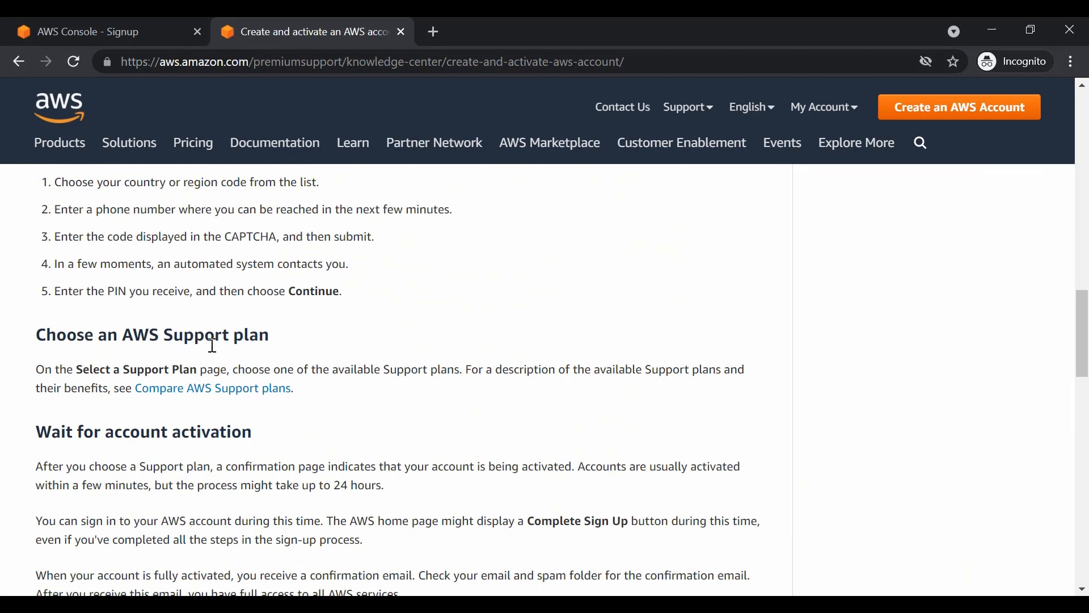
scroll(212, 345, down, 2)
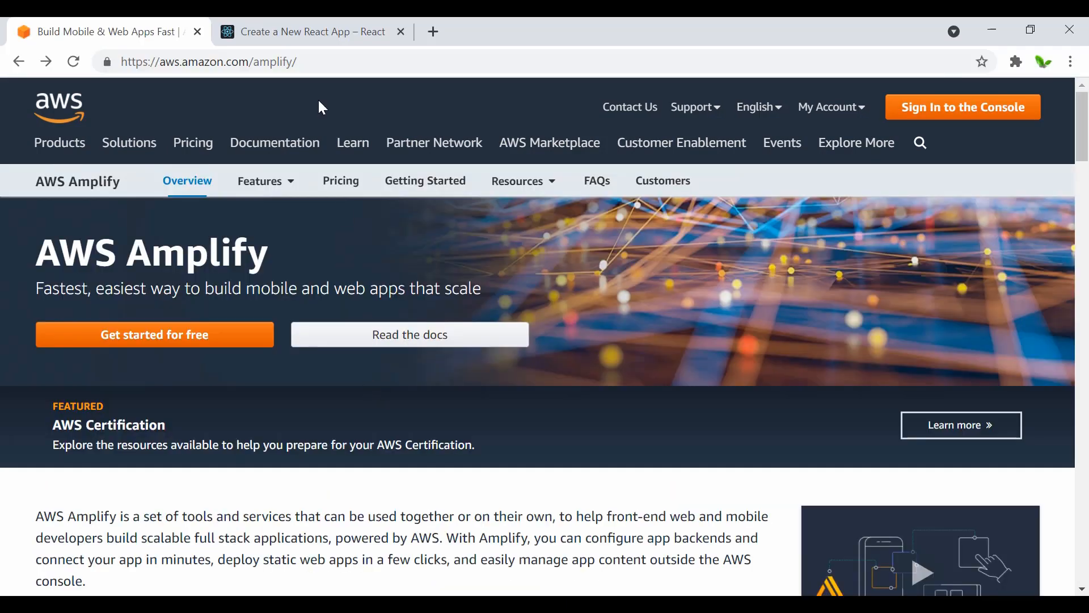
Step: Copy the command "npx create-react-app my-app" from the Create React App section of the React documentation
click(295, 24)
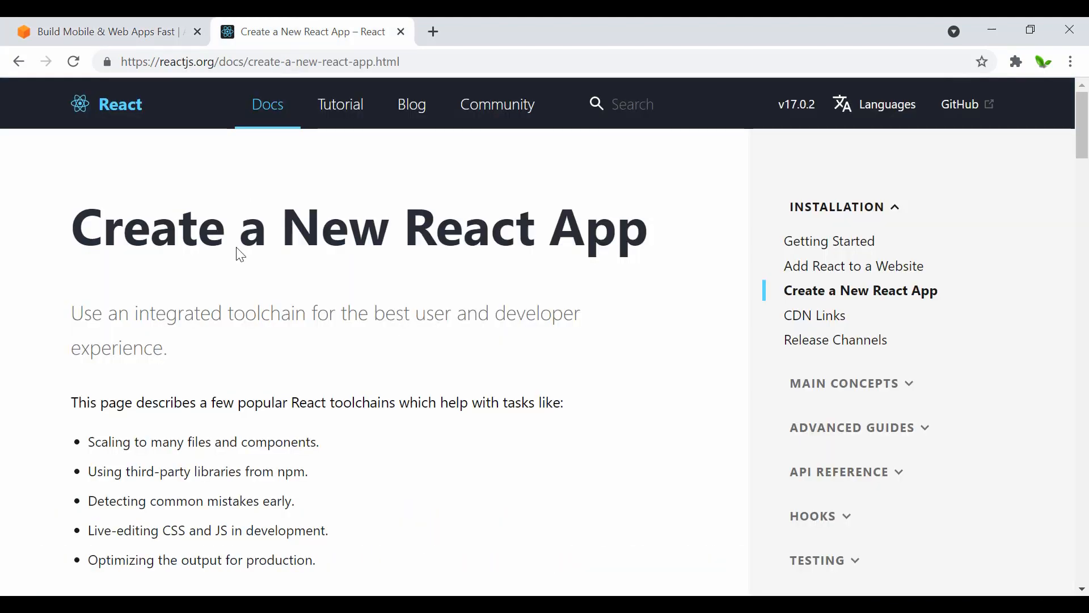
scroll(145, 301, down, 3)
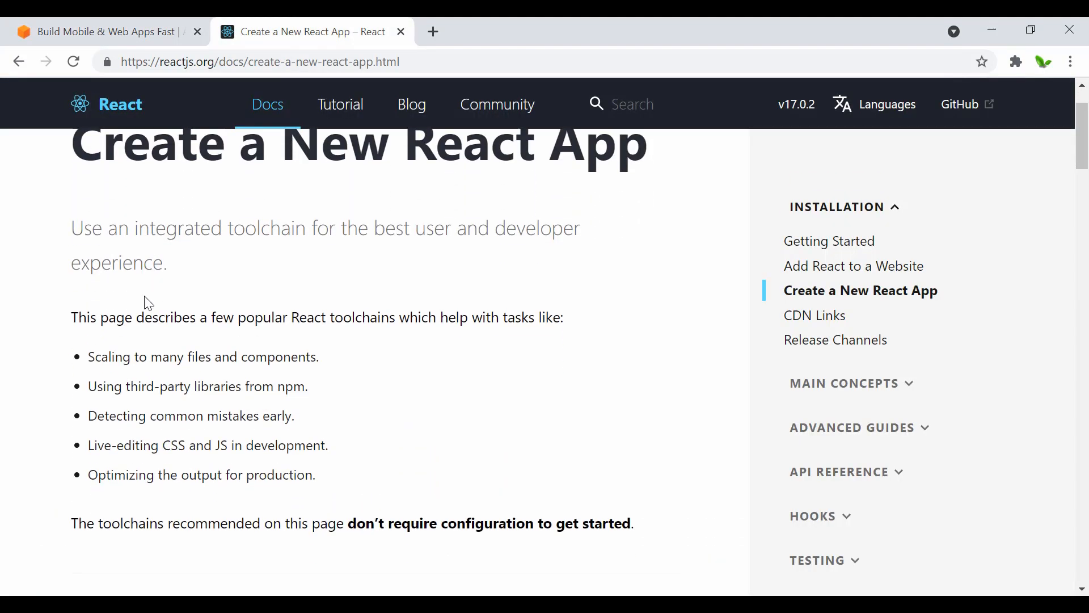
scroll(146, 304, down, 10)
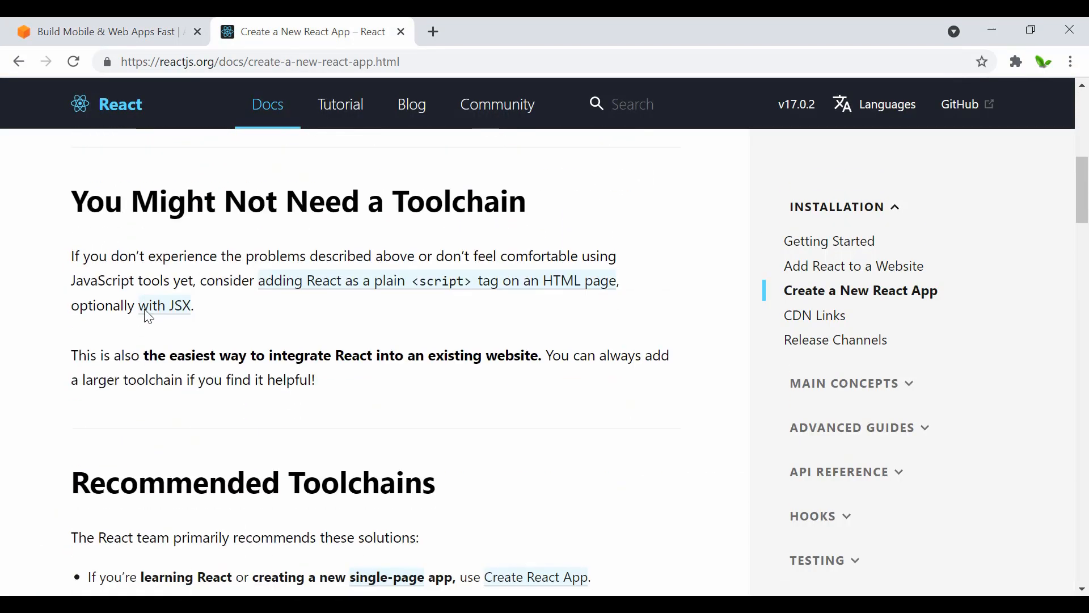
scroll(147, 317, down, 7)
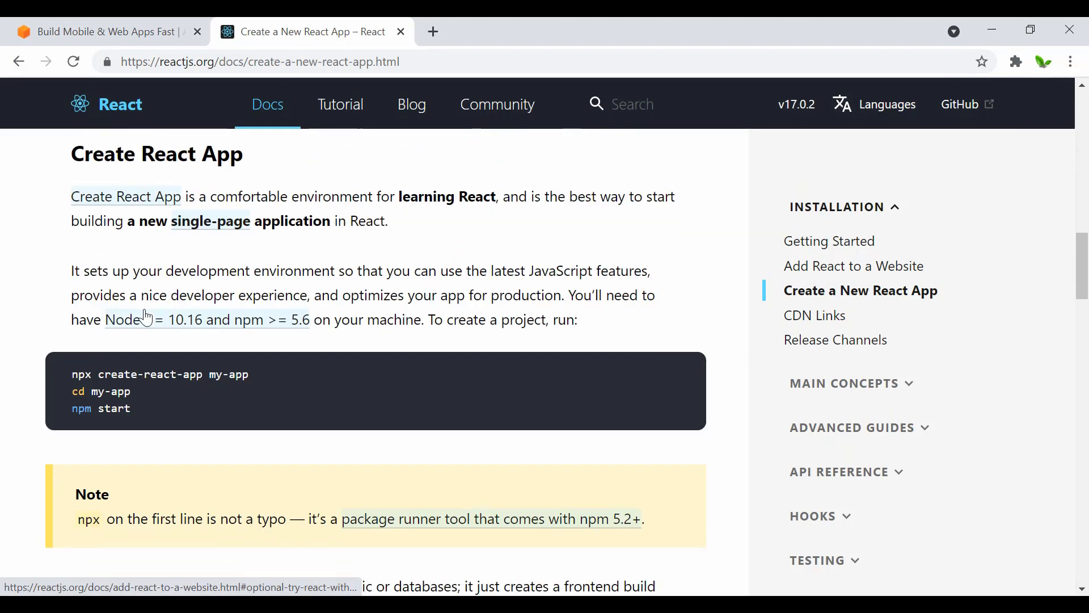
drag(253, 374, 69, 381)
key(ctrl+c)
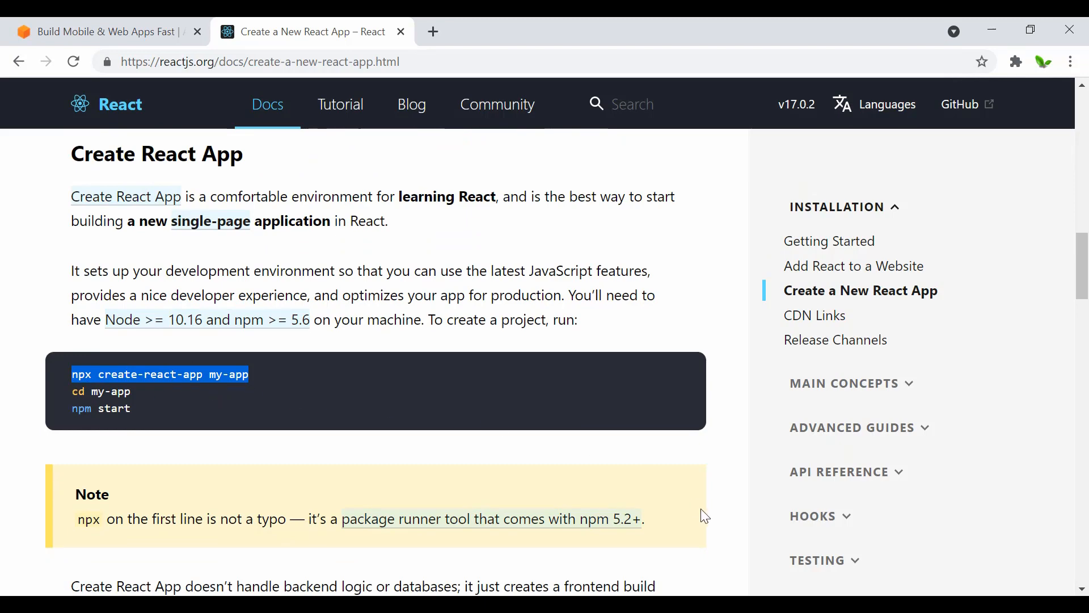
Step: Switch to Visual Studio Code, open a new terminal and change to the D: drive
click(713, 607)
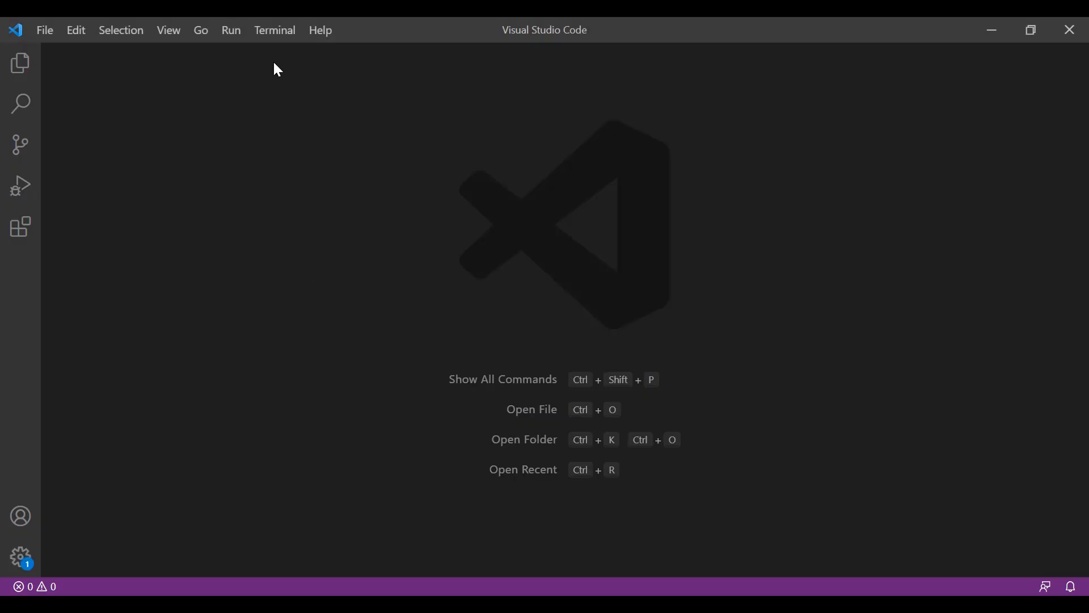
click(275, 32)
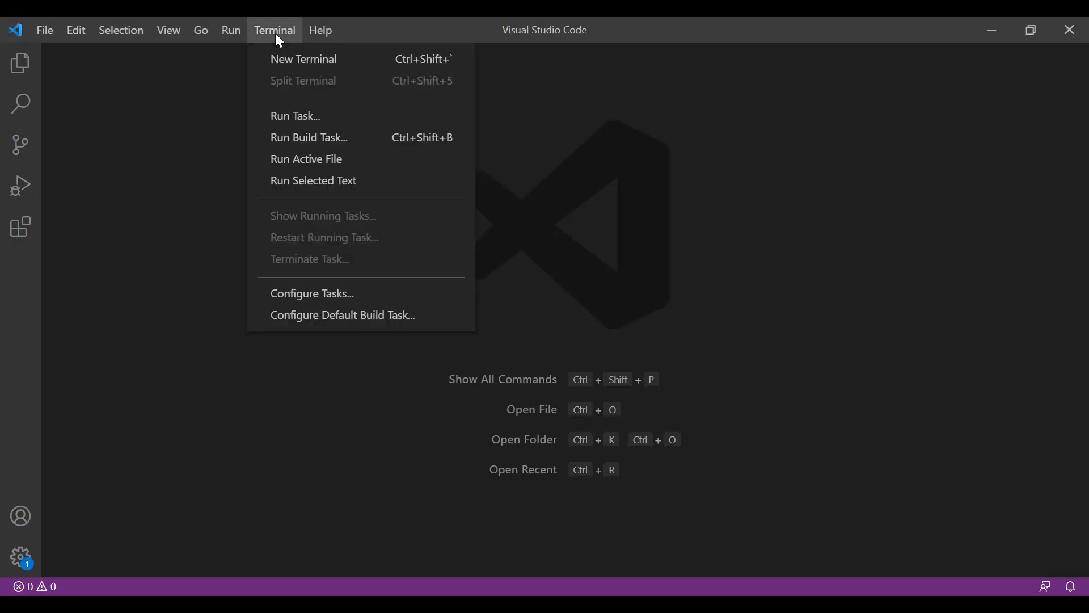
click(290, 63)
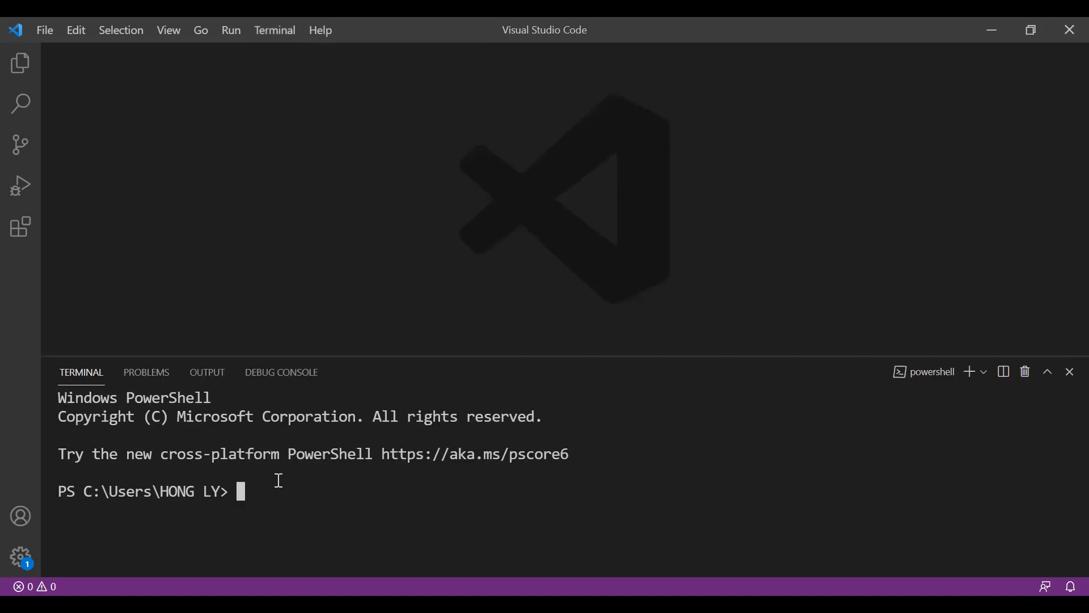
text(d)
text(:)
key(Return)
text(cd)
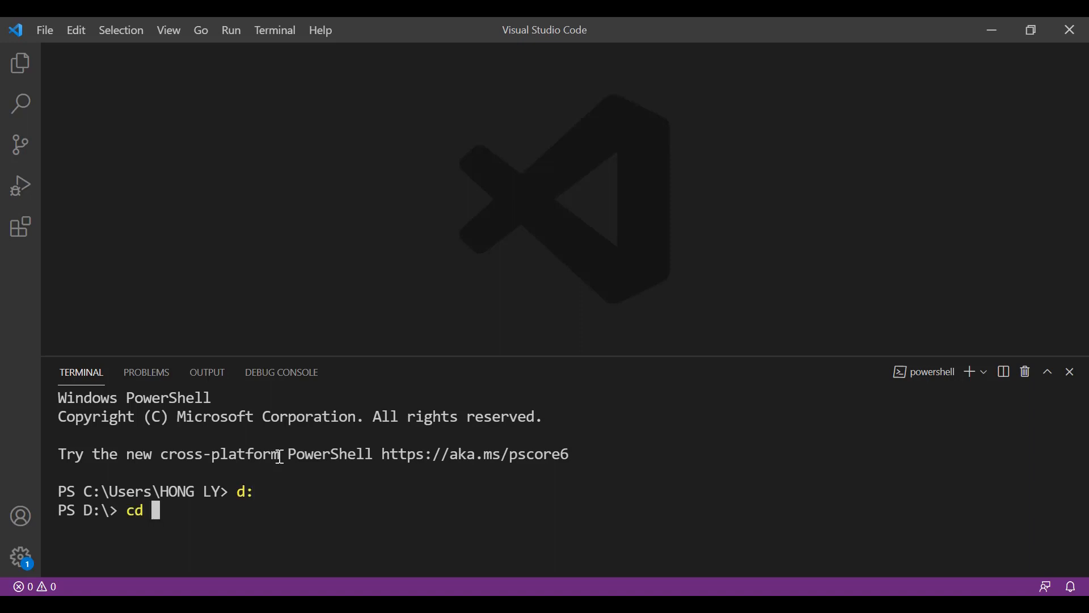
key(BackSpace)
key(BackSpace)
Step: Create a React project on the D: drive by running "npx create-react-app aws-react-hosting" in the terminal
key(ctrl+v)
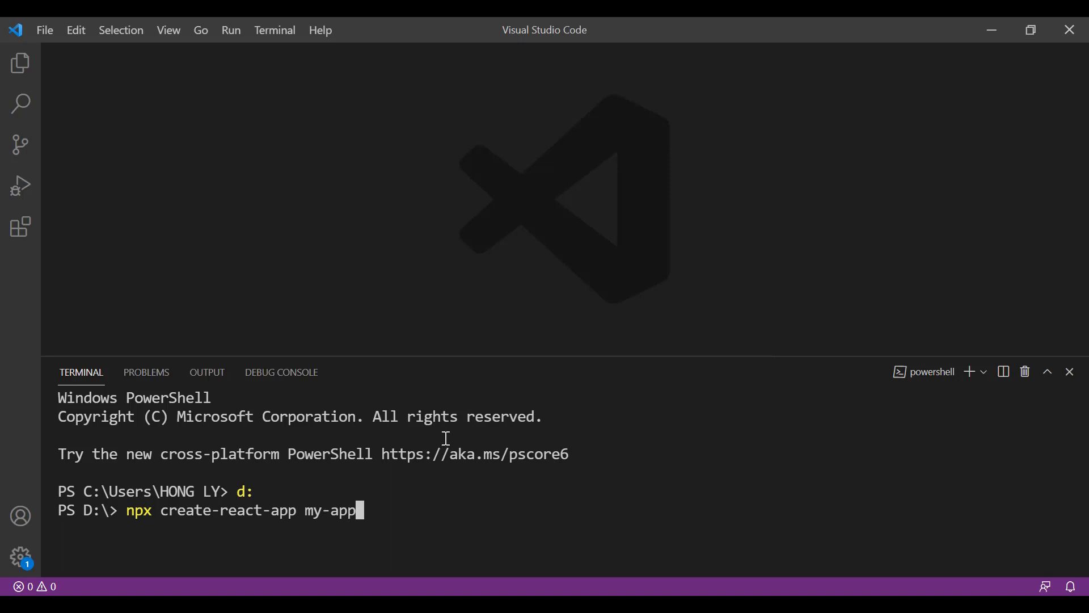
key(BackSpace)
key(BackSpace)
key(BackSpace)
key(BackSpace)
key(BackSpace)
key(BackSpace)
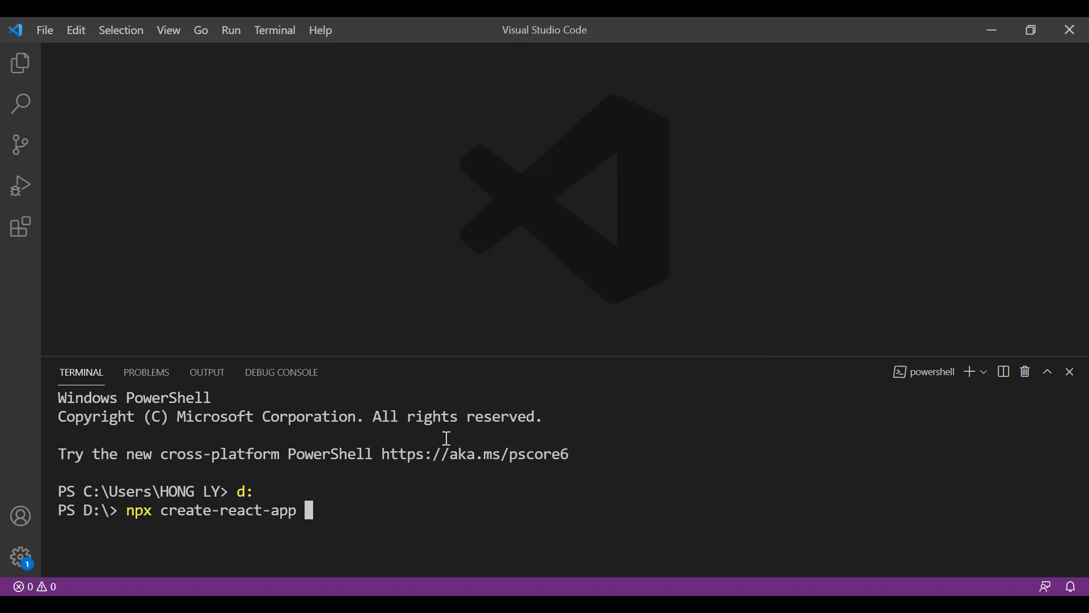
text(aws-react-)
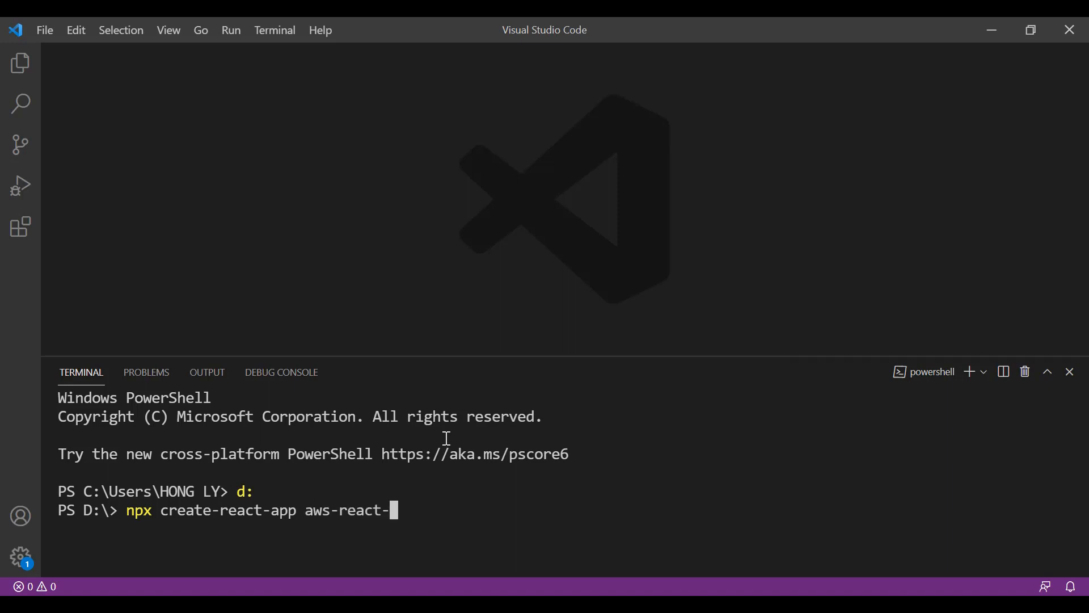
text(hosting)
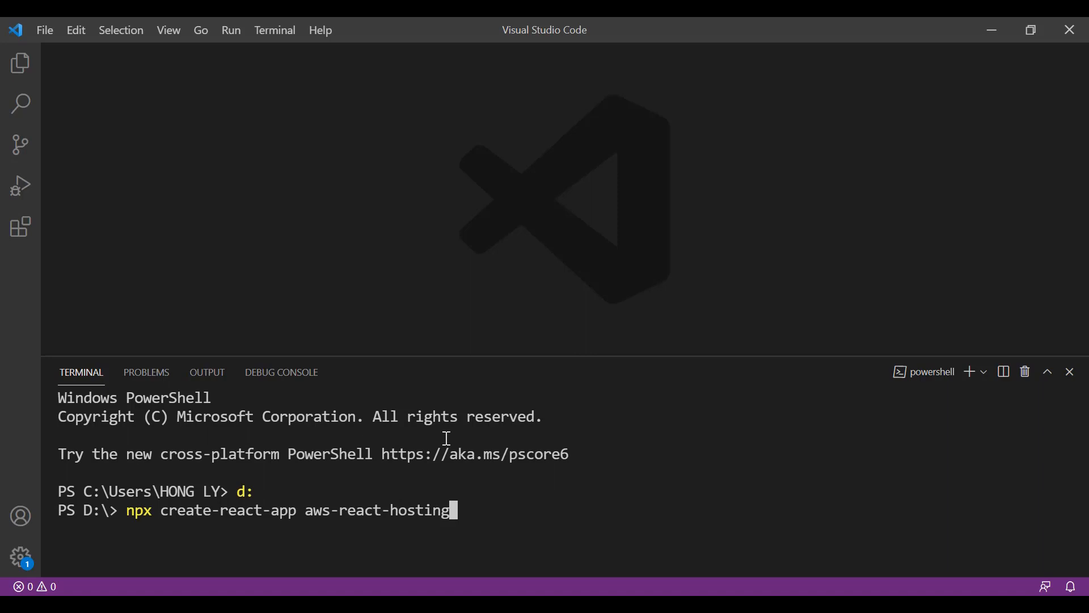
key(Return)
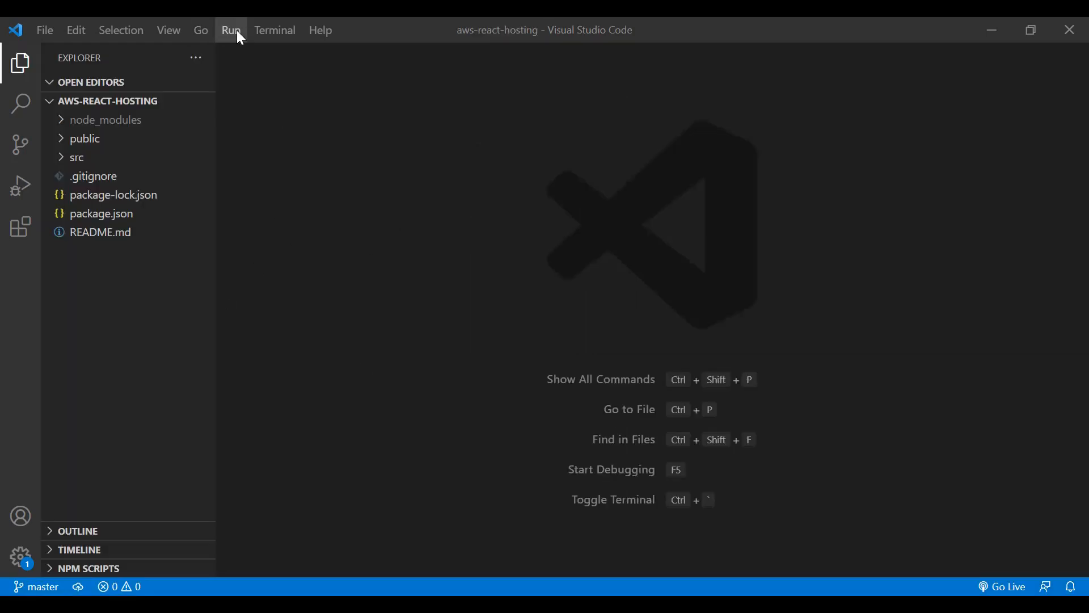
Step: Open a new terminal in the aws-react-hosting project and start the development server with "npm start"
click(267, 29)
click(333, 70)
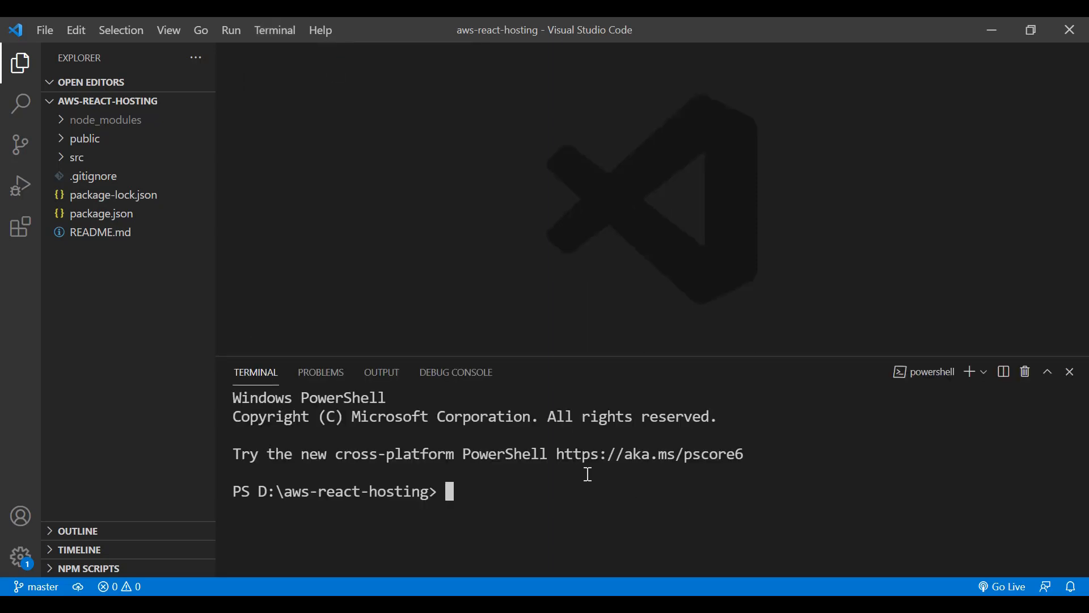
text(npm start)
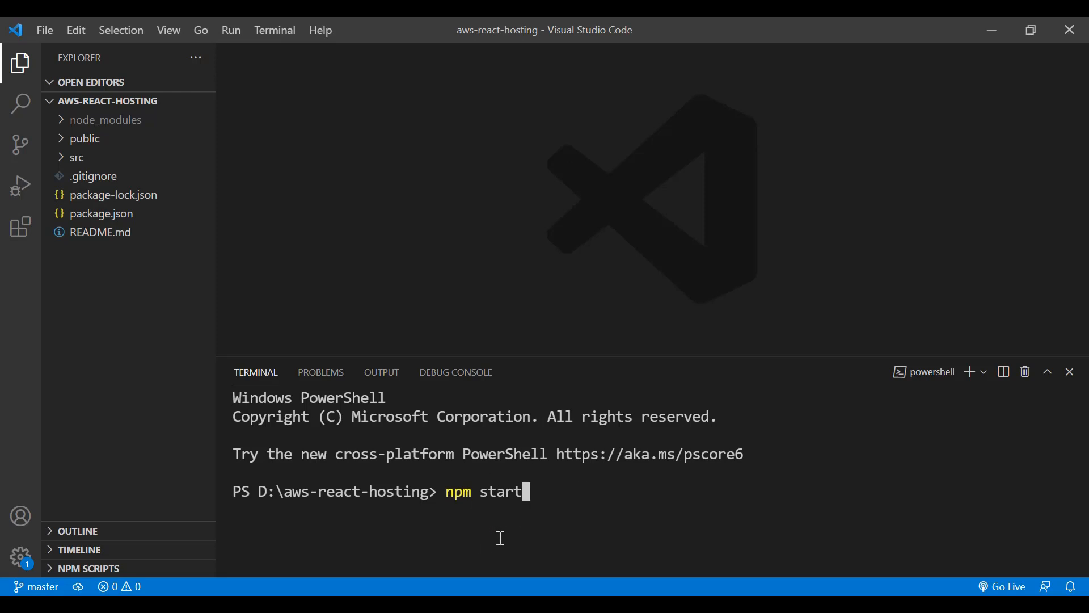
key(Return)
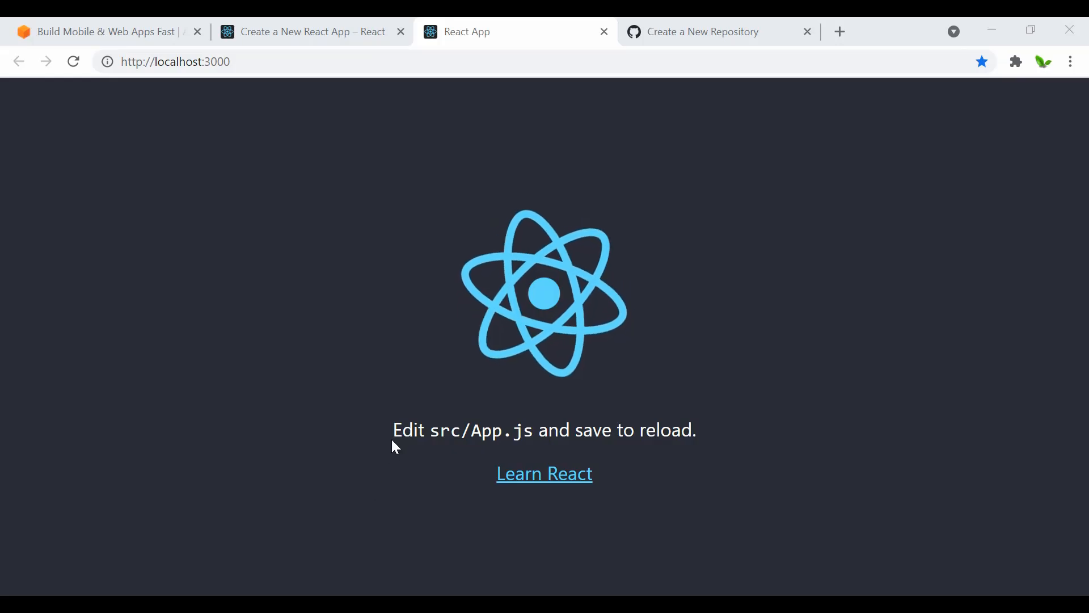
drag(393, 432, 641, 407)
click(648, 440)
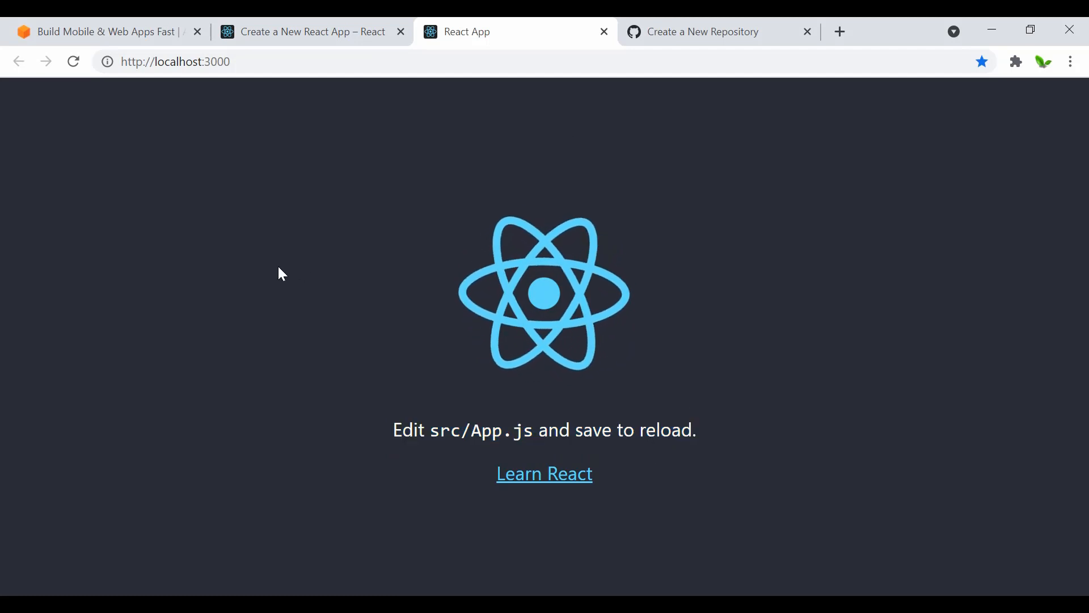
drag(161, 61, 250, 58)
click(252, 59)
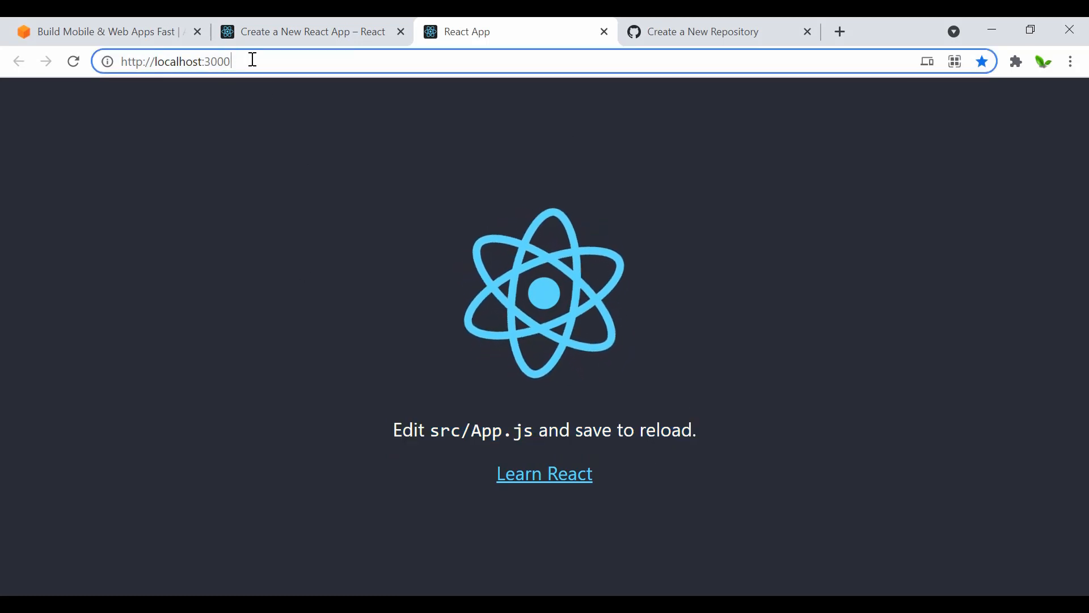
Step: Create a public GitHub repository named "aws-react-hosting" without a README, .gitignore or license
click(686, 31)
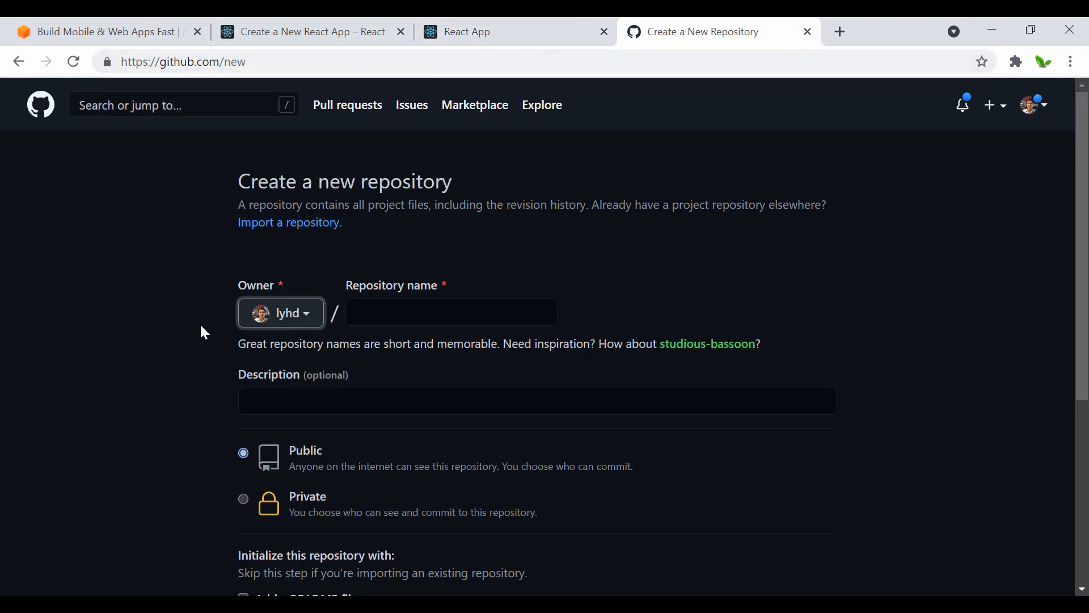
scroll(200, 323, down, 2)
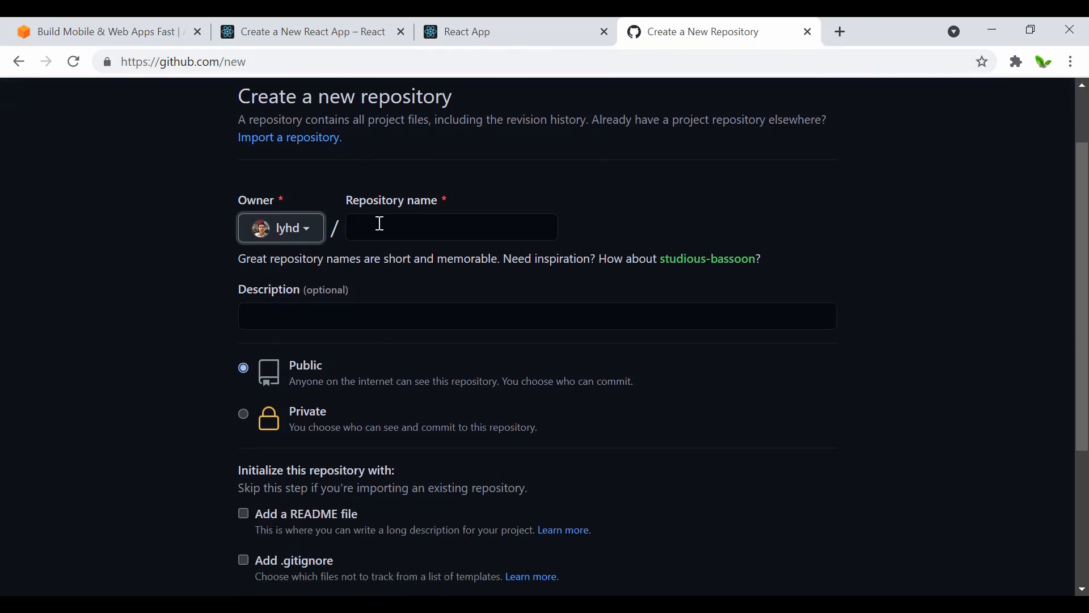
click(384, 234)
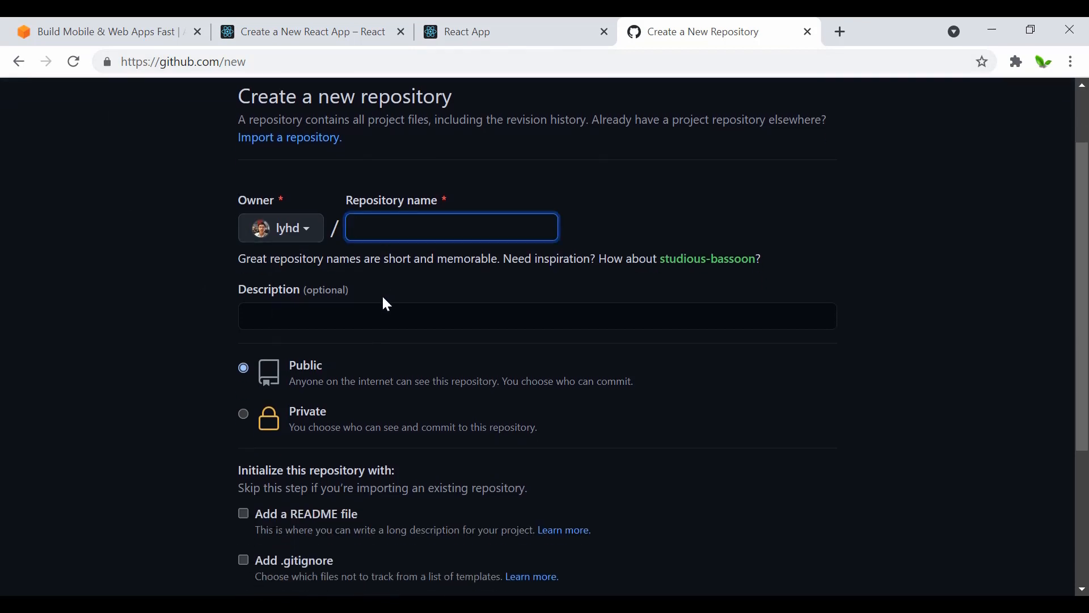
text(aws-react-h)
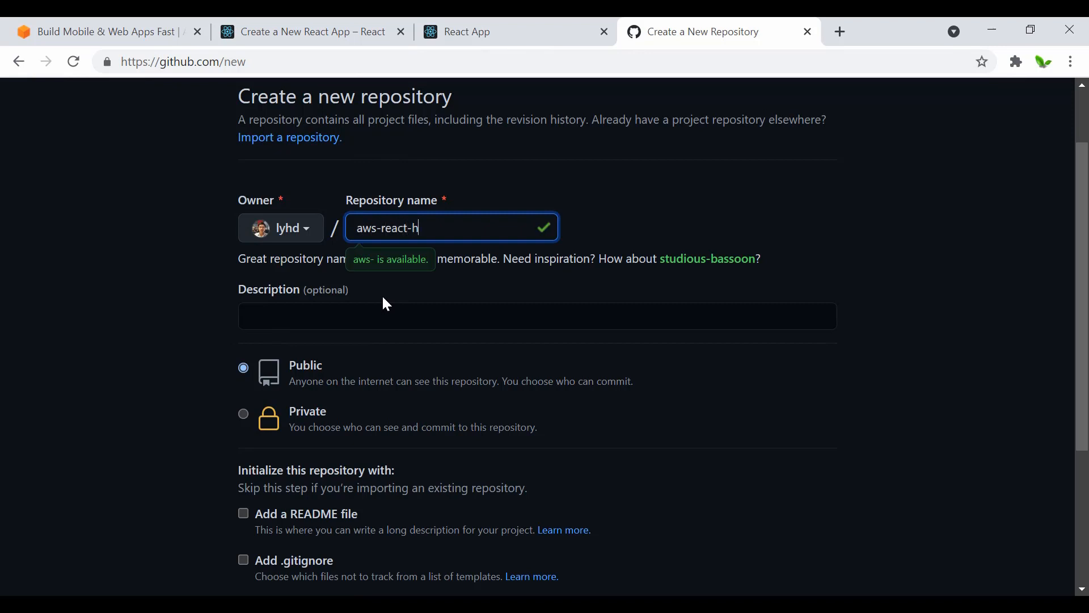
text(osting)
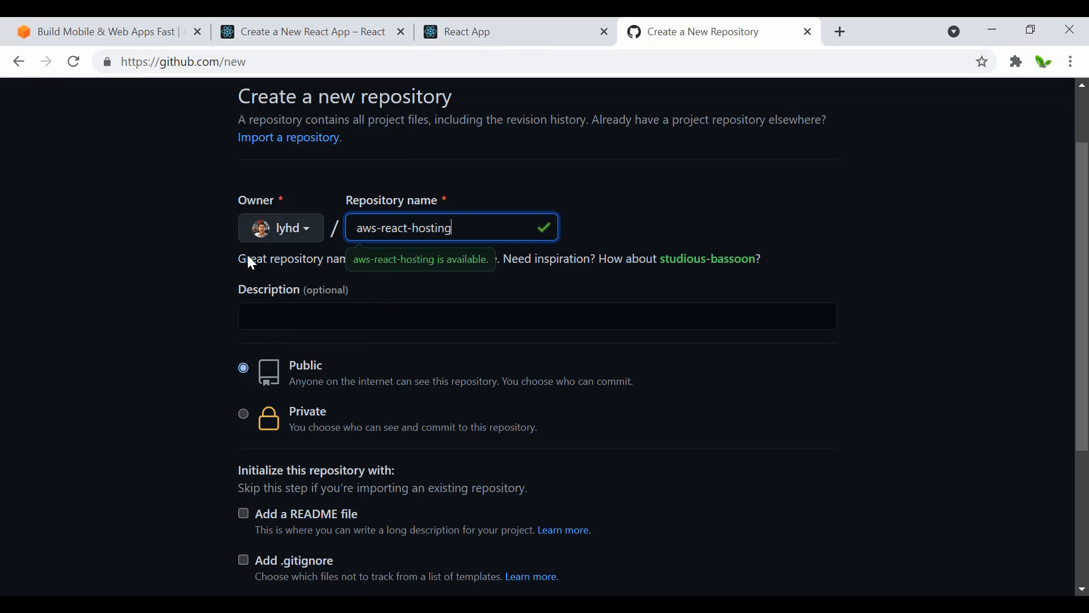
scroll(180, 346, down, 3)
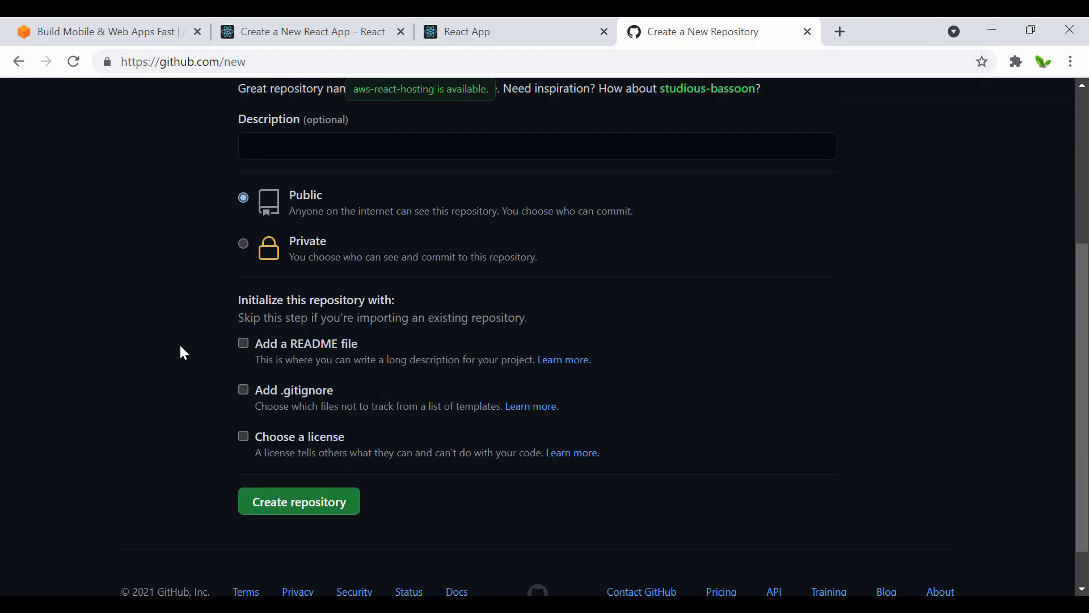
click(285, 511)
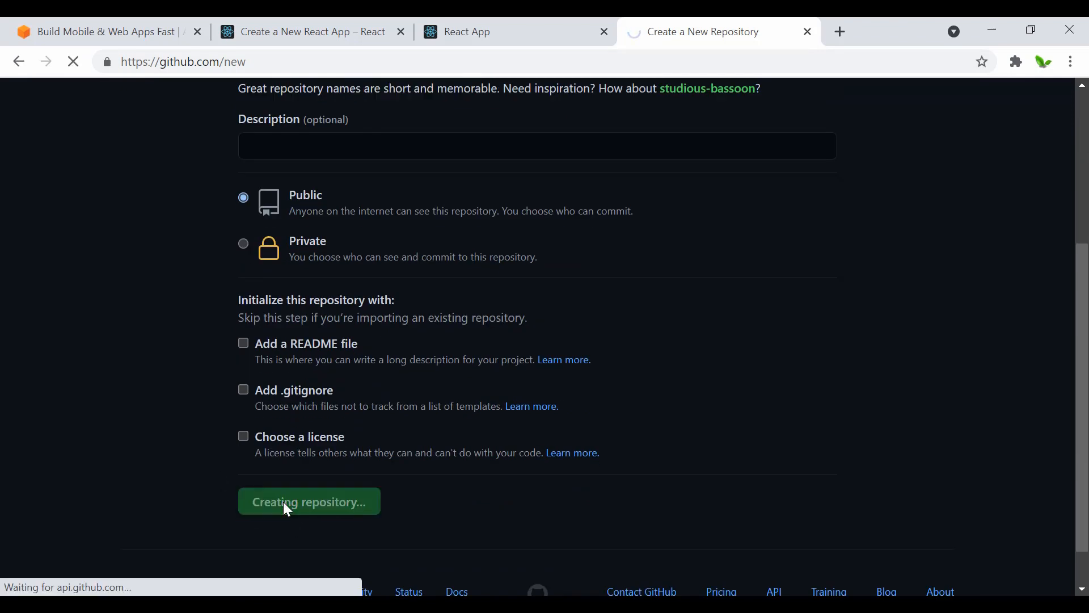
Step: Review the command-line instructions on the new repository's page for creating a repository or pushing an existing one
scroll(179, 482, down, 2)
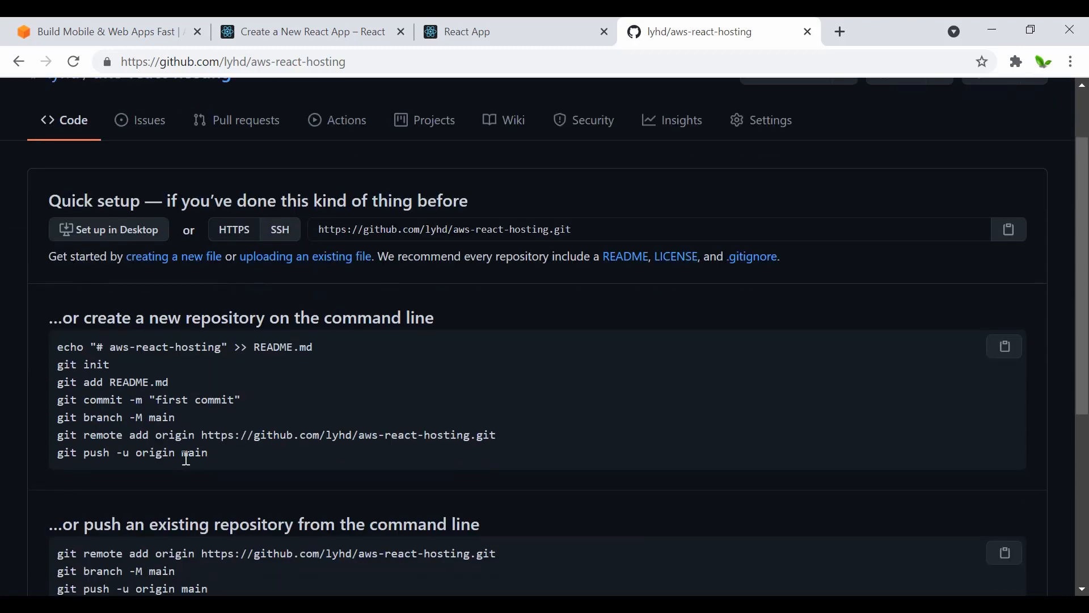
scroll(187, 458, down, 3)
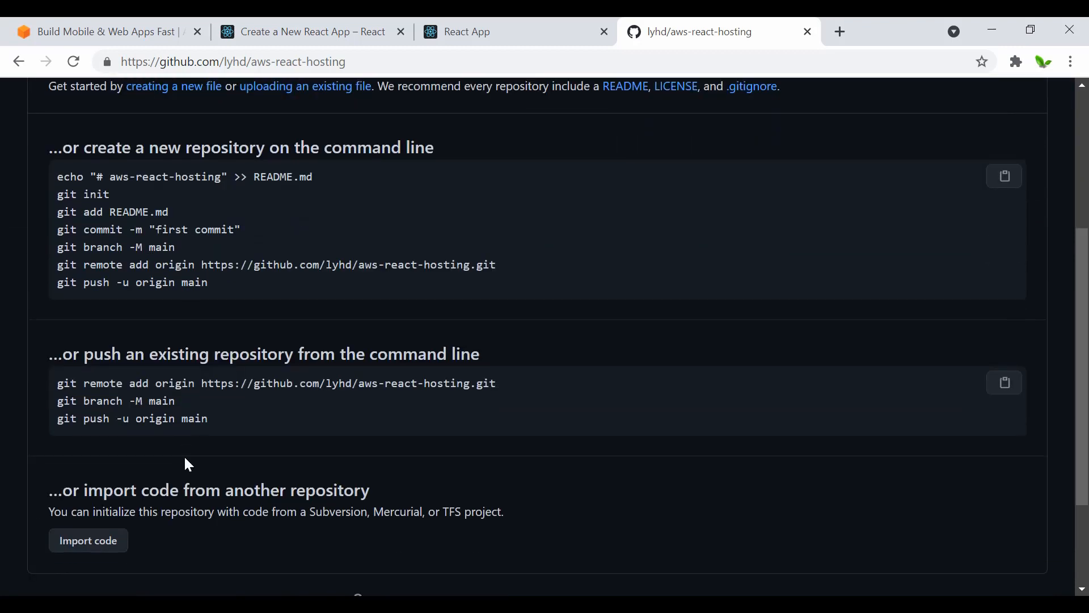
scroll(189, 466, up, 5)
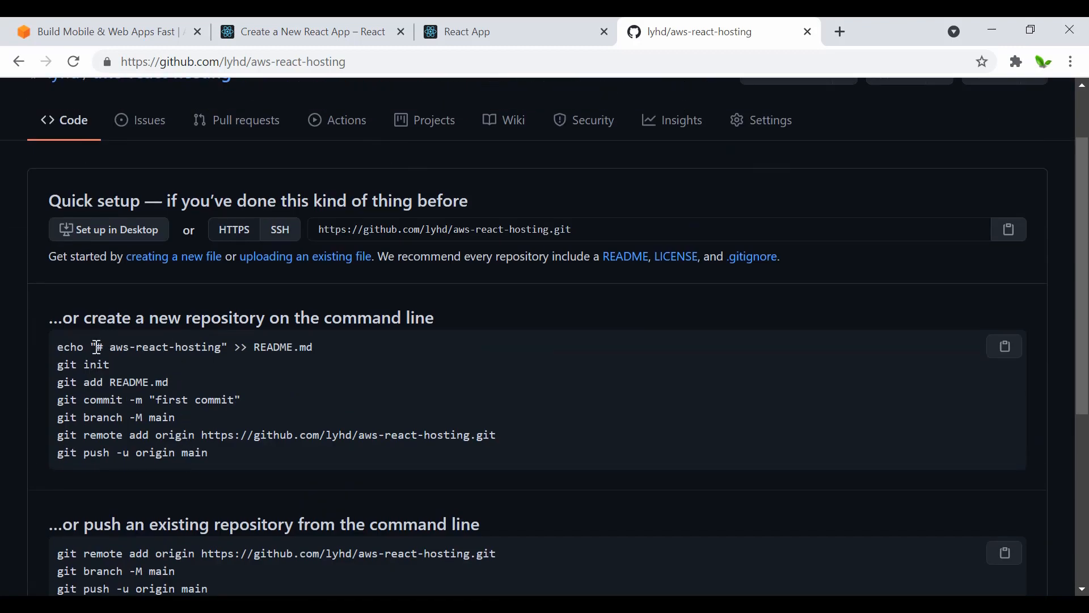
scroll(239, 397, down, 2)
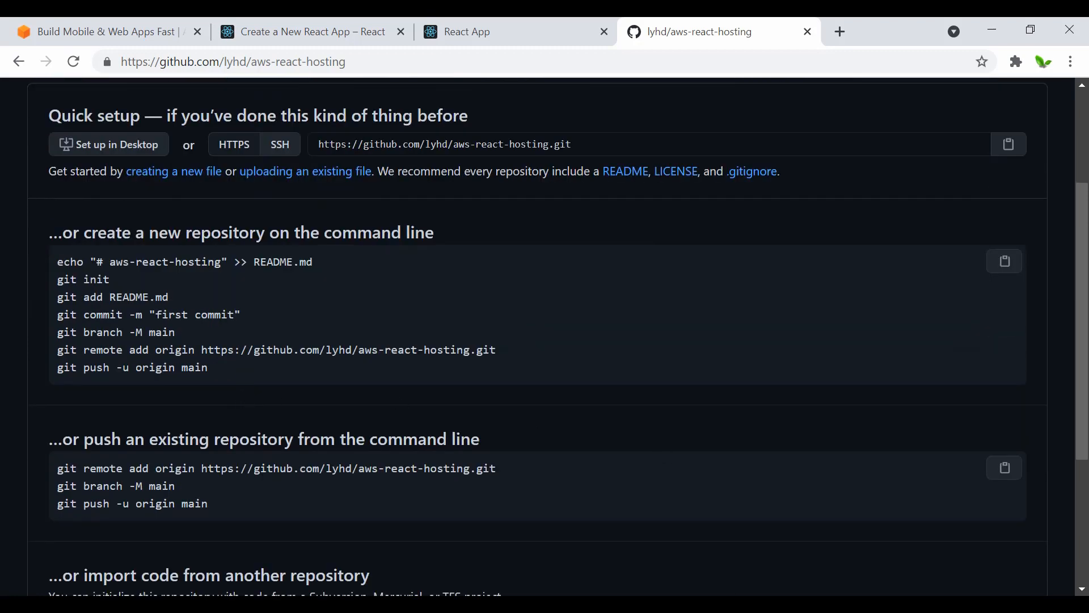
Step: Switch to Visual Studio Code, open a second terminal beside the development server, and run "git init" in the aws-react-hosting project
key(alt+Tab)
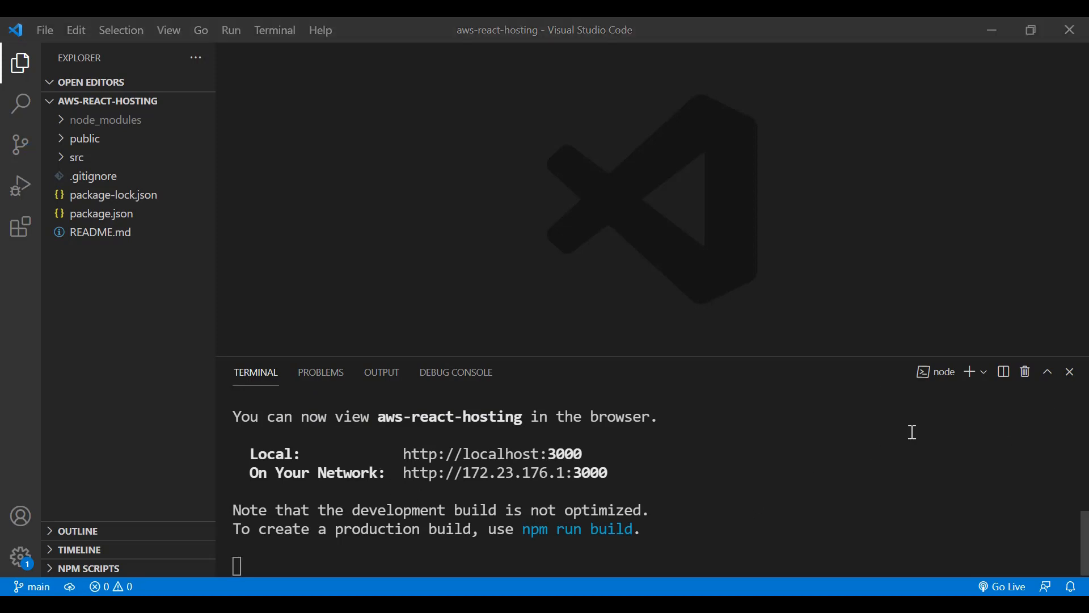
click(969, 375)
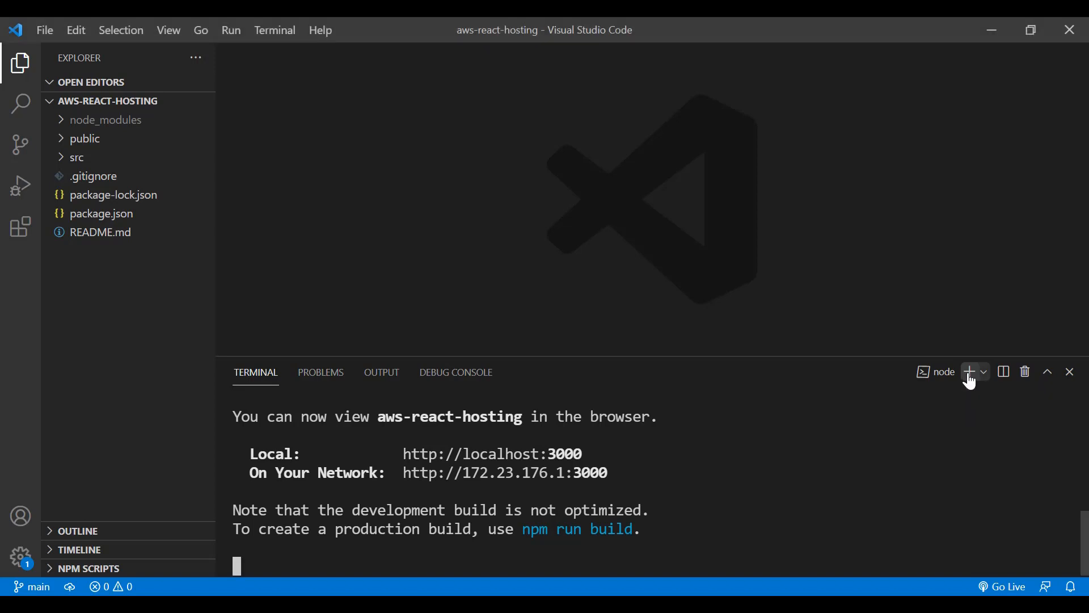
click(1018, 395)
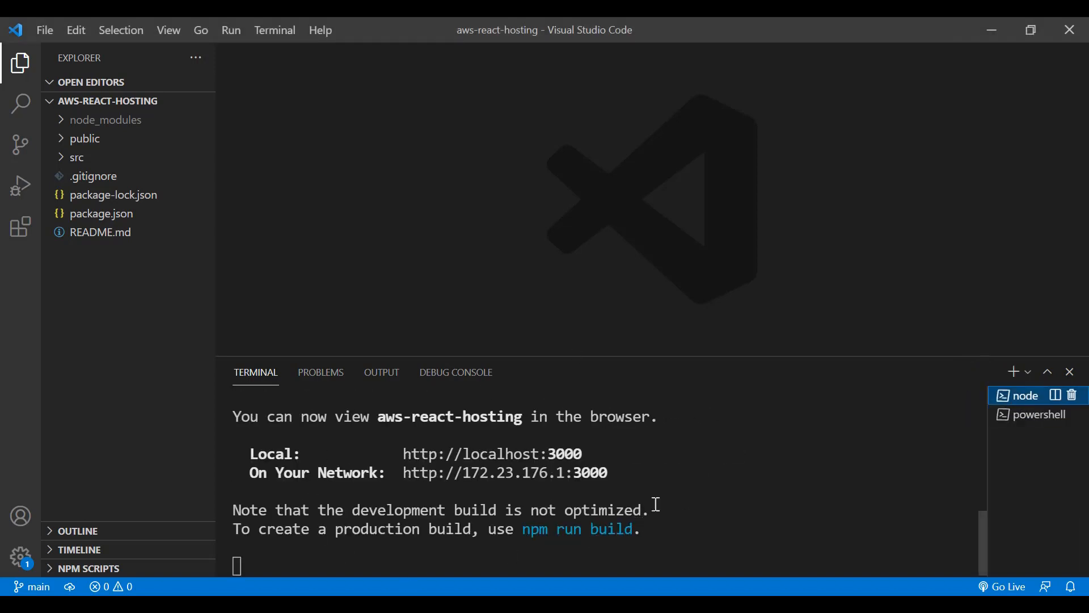
click(1016, 416)
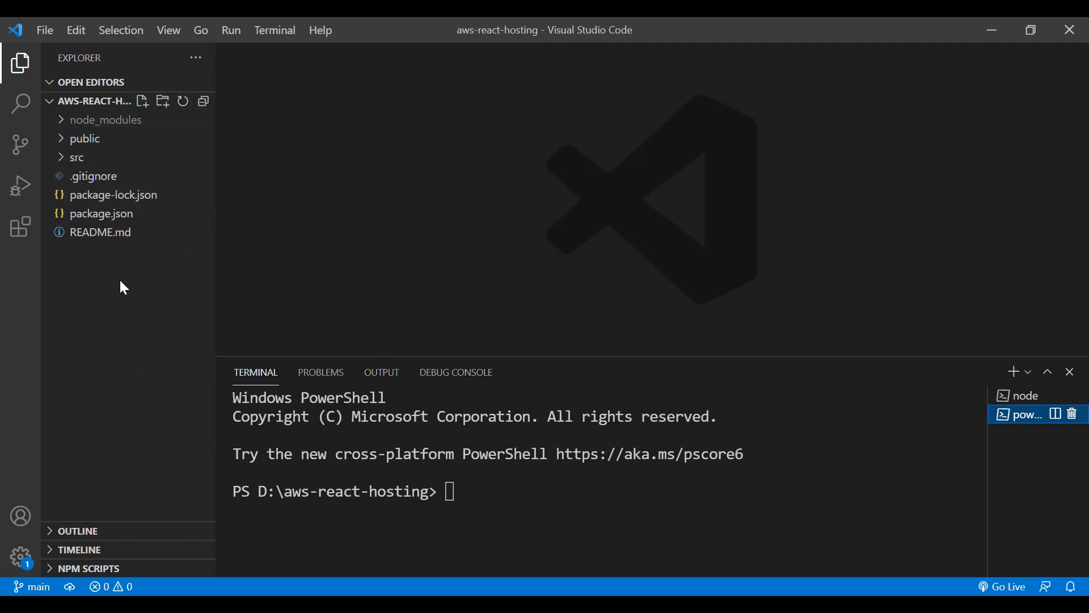
click(530, 493)
text(git )
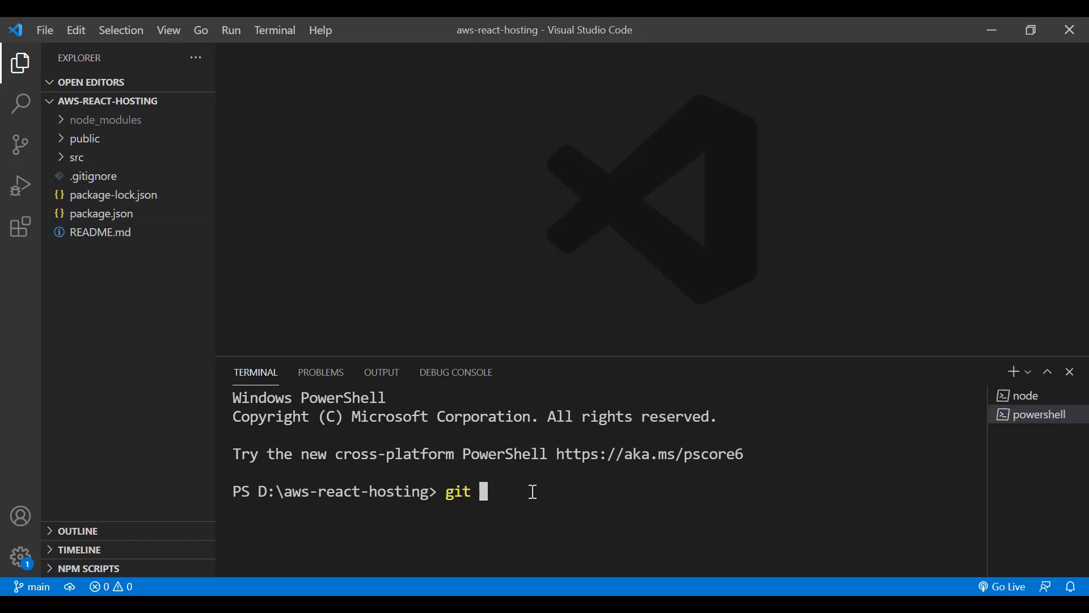
text(init)
key(Return)
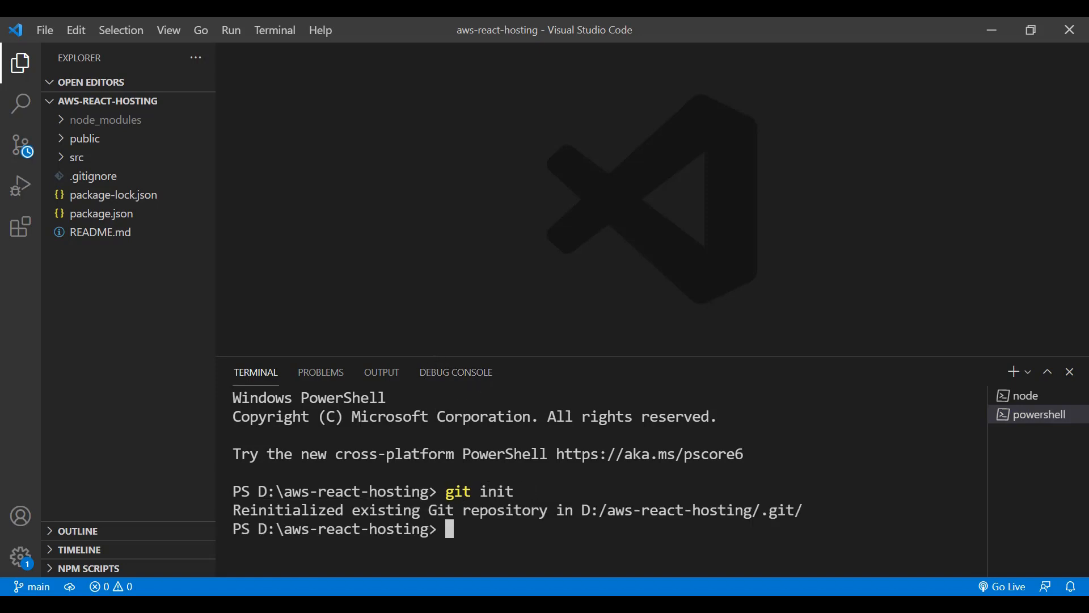
Step: Check the commit command on the GitHub page and try to commit the project in the terminal with the message "added react app"
key(alt+Tab)
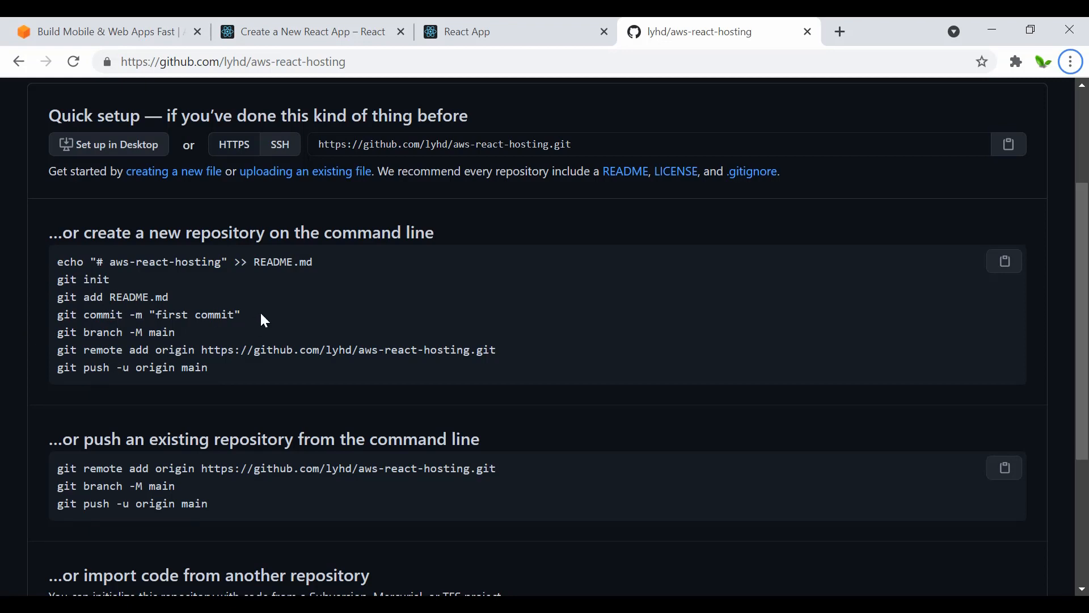
drag(248, 316, 62, 316)
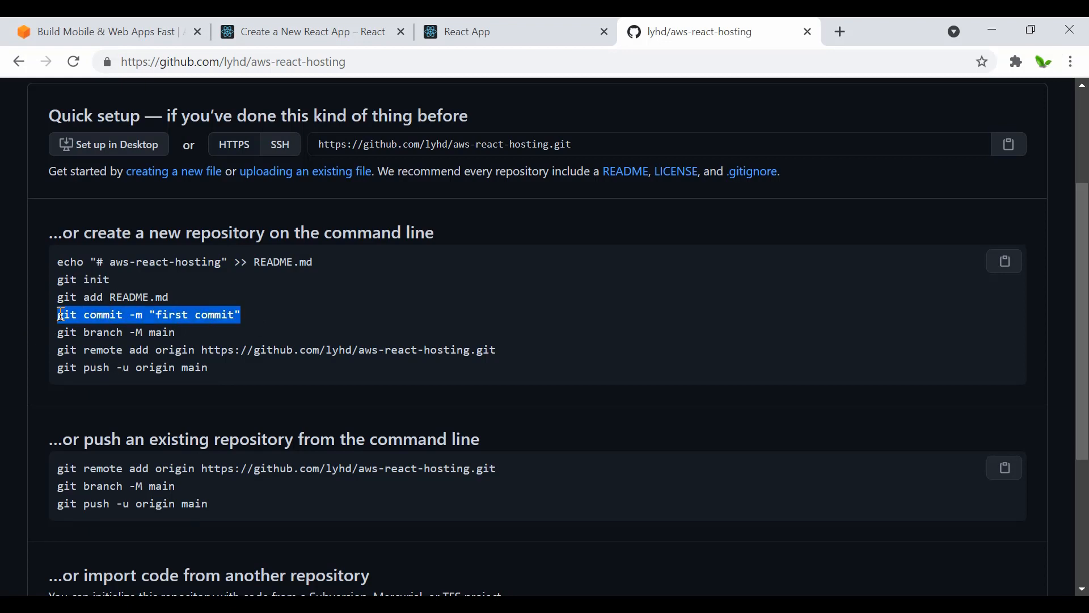
click(61, 315)
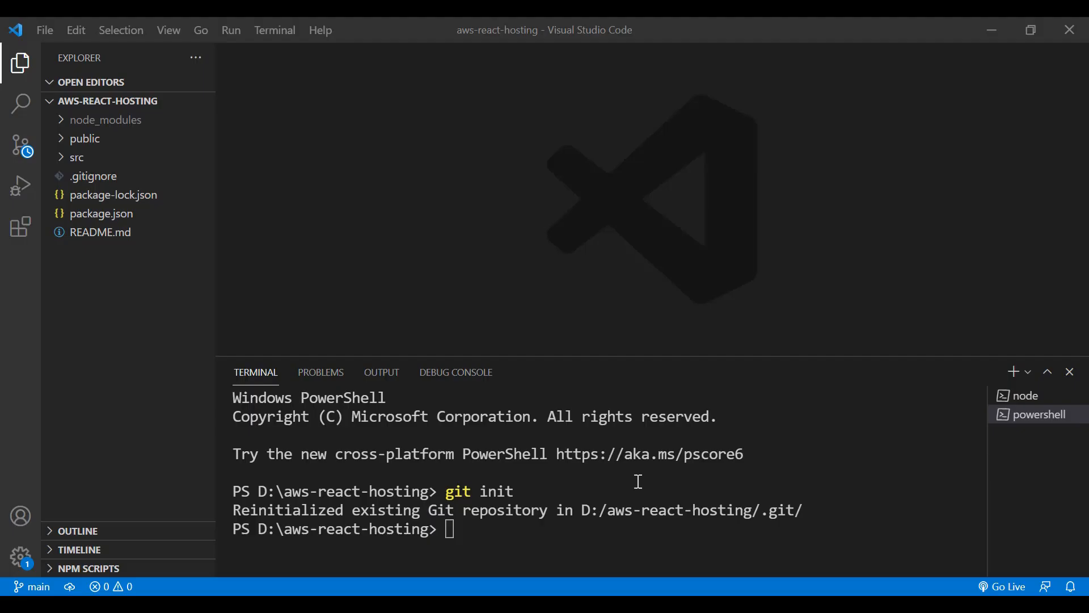
click(626, 490)
text(git commit )
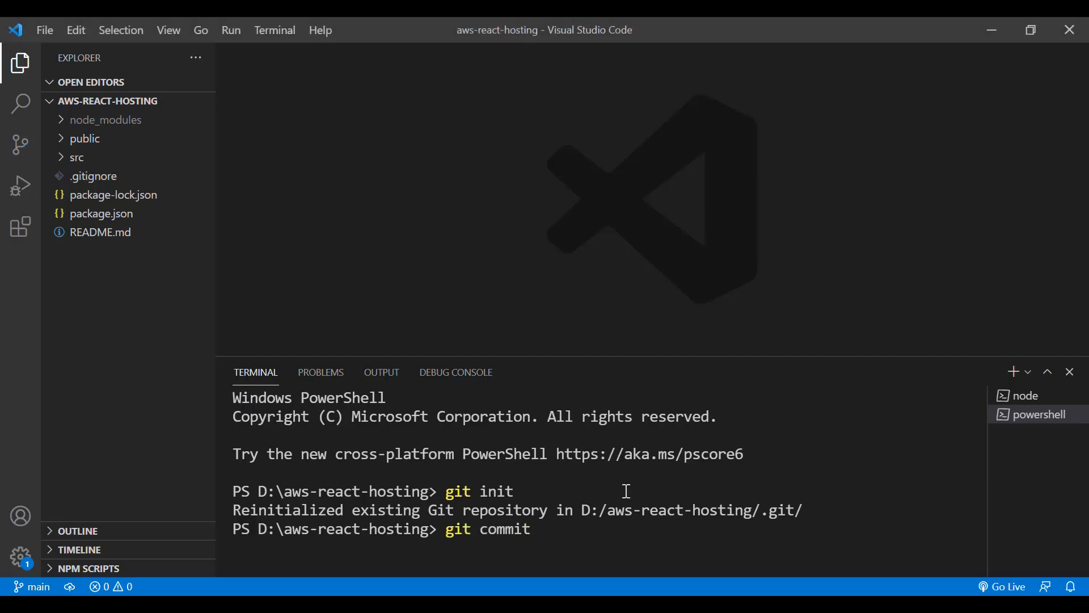
text(-m "")
key(Left)
text(added )
text(react app)
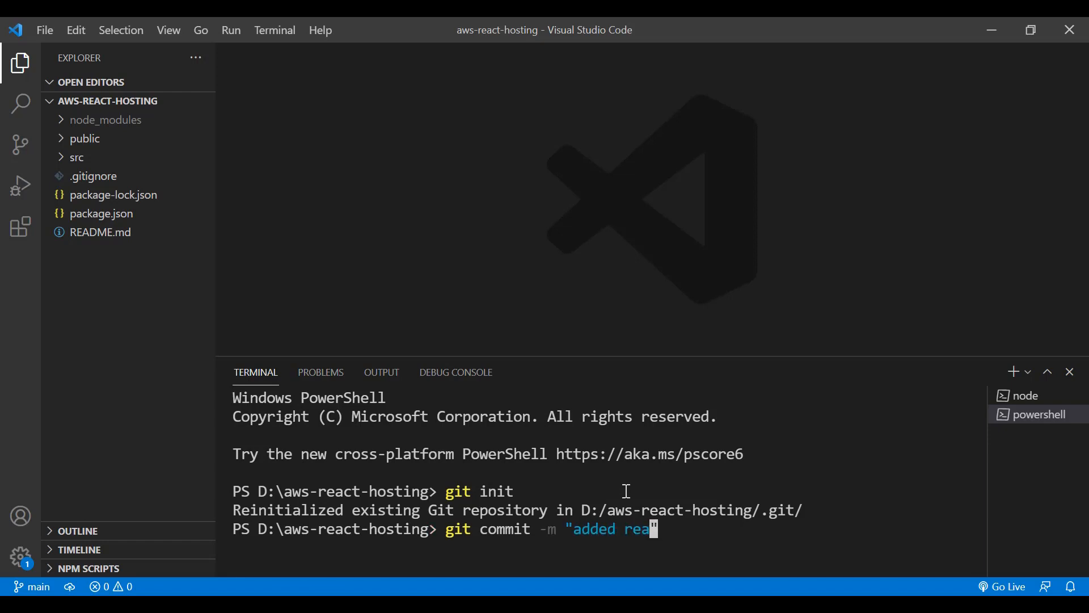
key(Return)
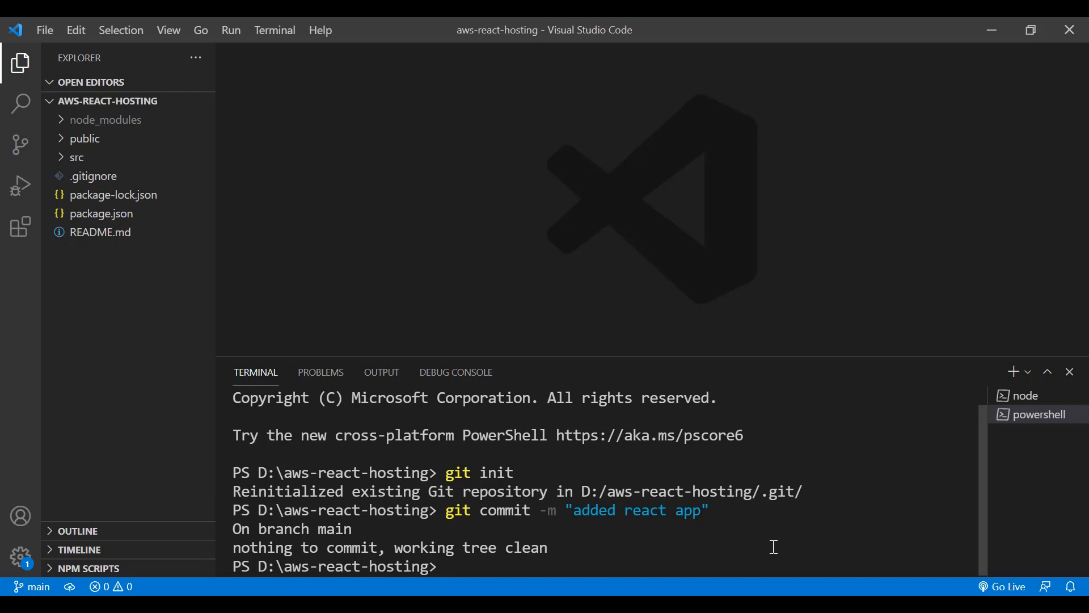
Step: Set the current branch's name to main with "git branch -M main"
text(git branch -M main)
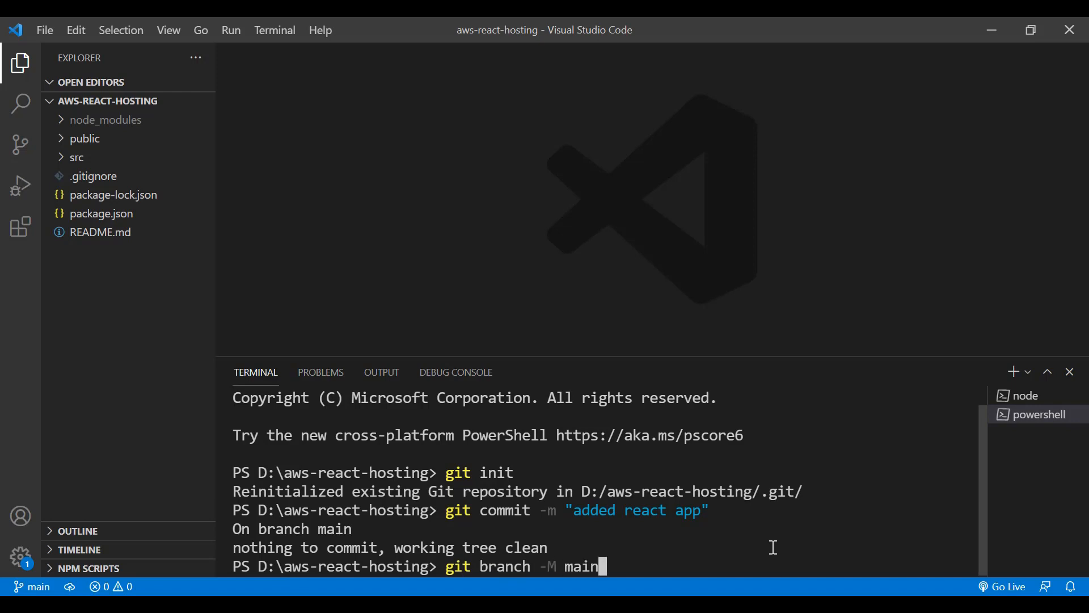
key(Return)
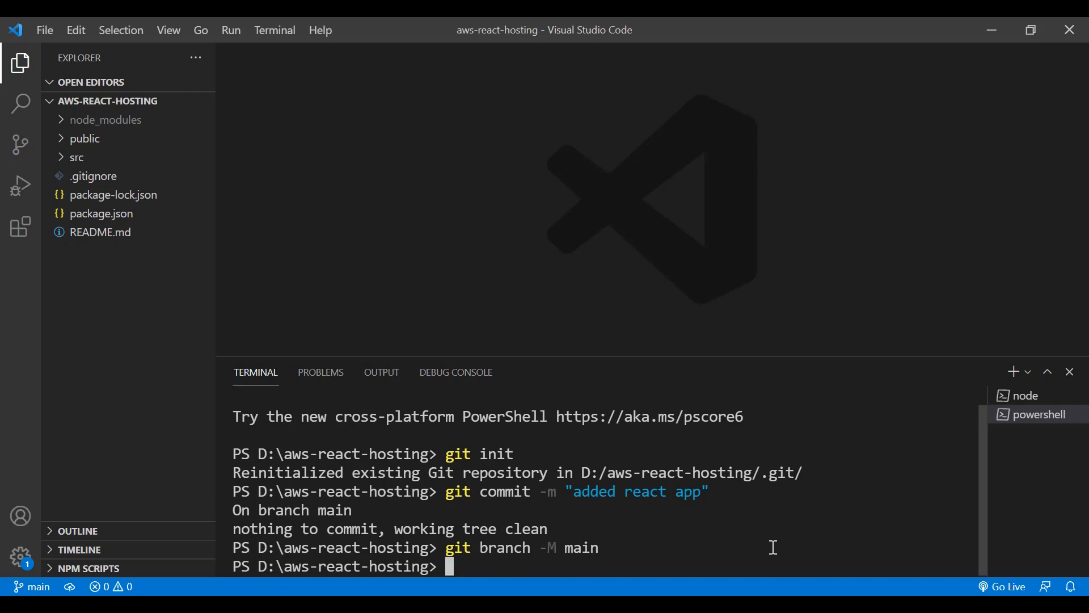
Step: Try to add the GitHub repository's HTTPS address, copied from its setup page, as the remote "origin" using "git remote add origin"
text(git remote ad)
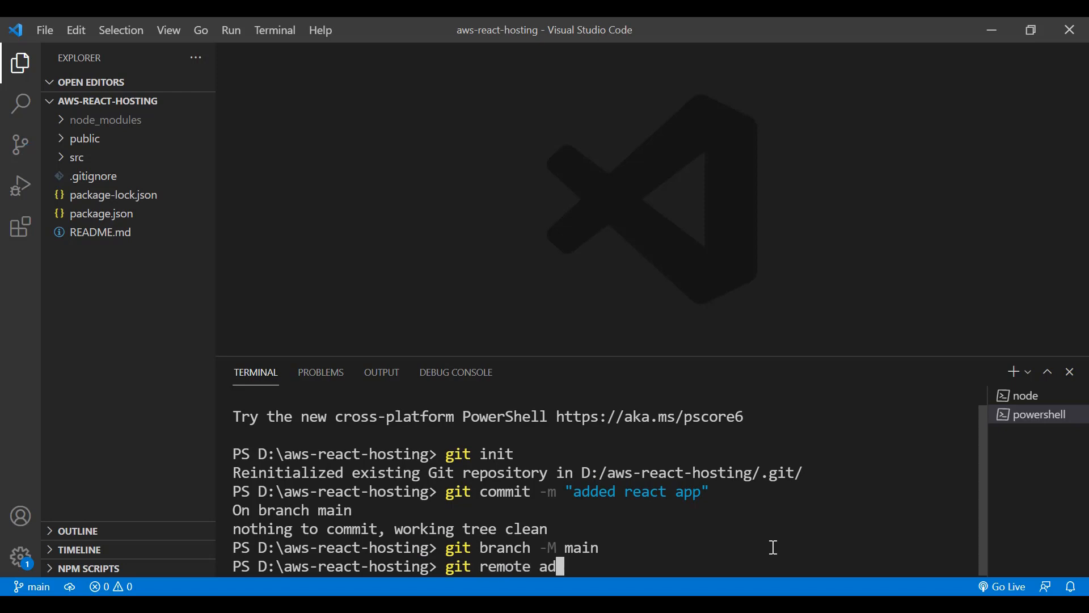
text(d origin)
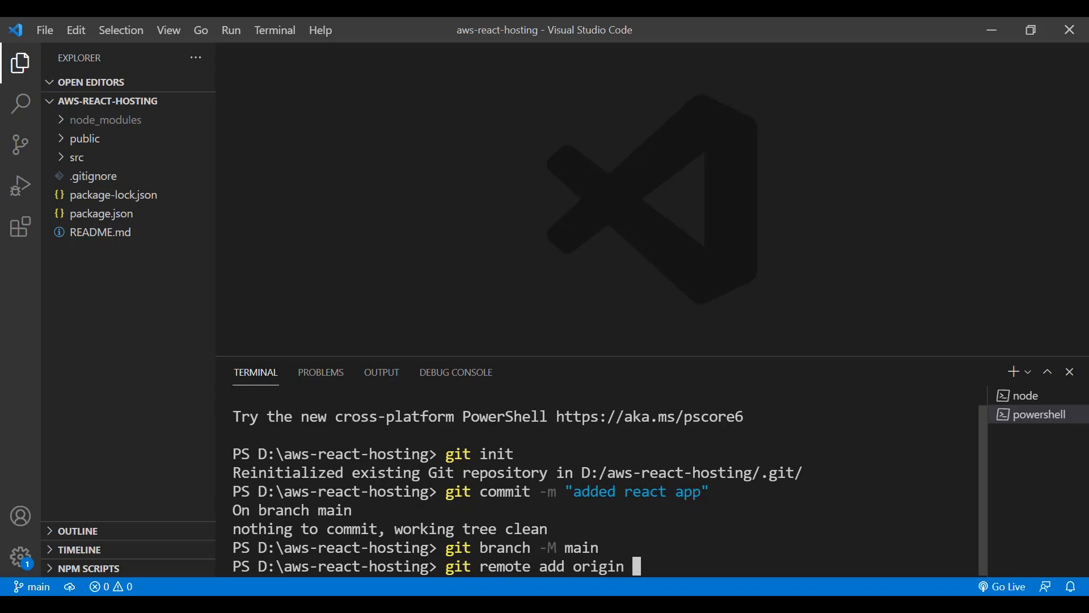
key(alt+Tab)
drag(367, 350, 202, 353)
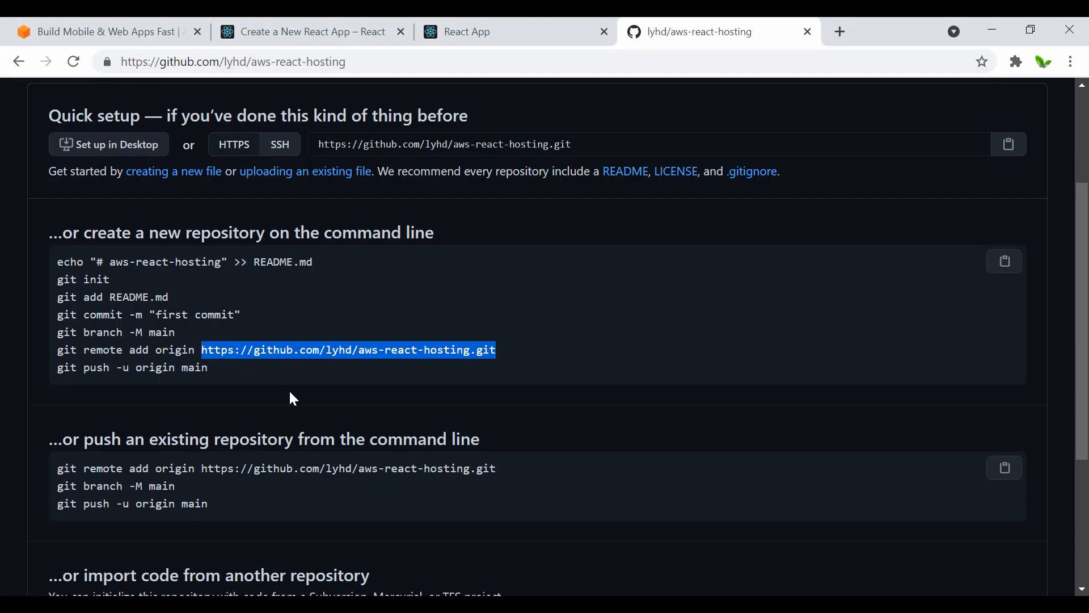
key(alt+Tab)
text(ht)
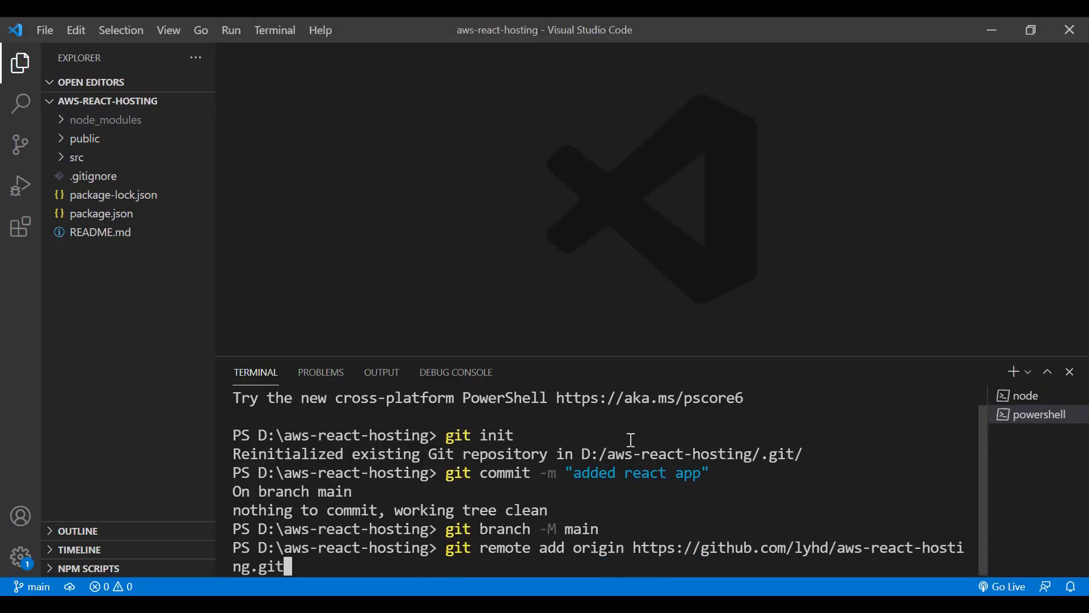
key(Return)
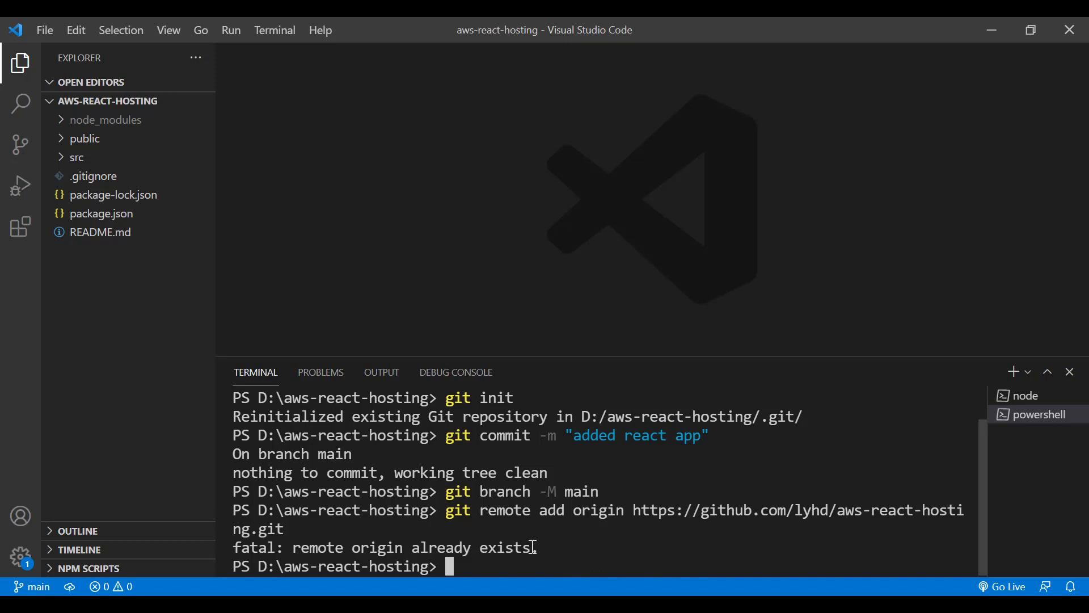
Step: Push the main branch to GitHub with "git push -u origin main"
text(git push )
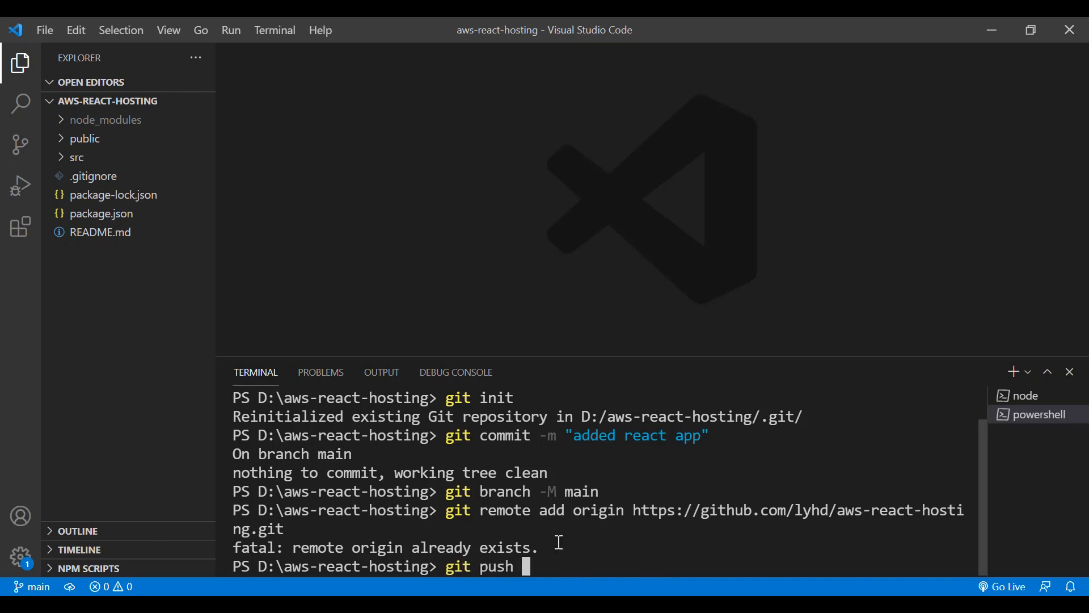
text(-u origin )
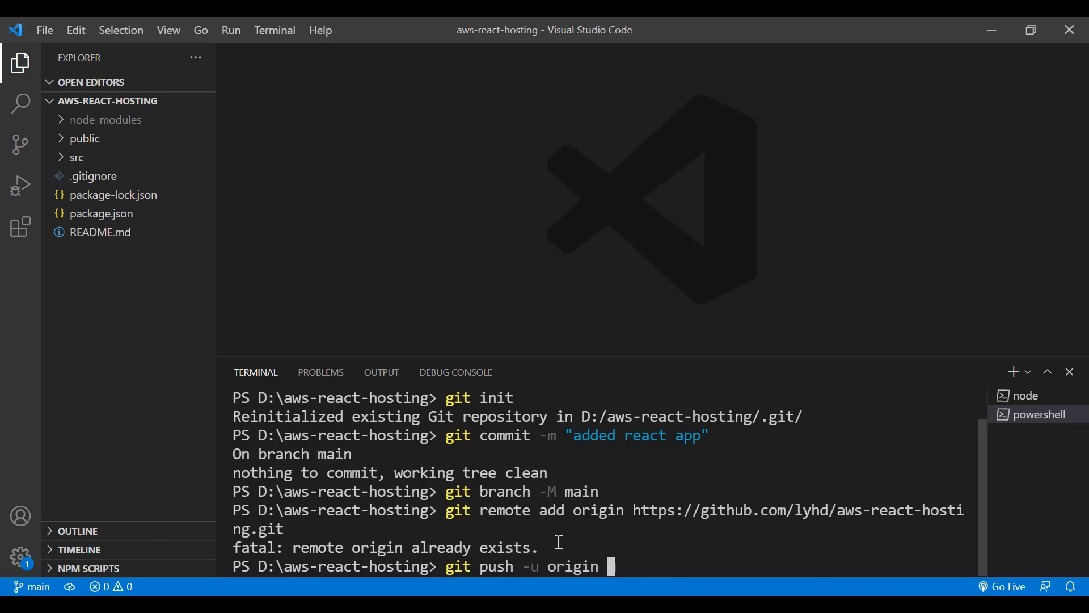
text(main)
key(Return)
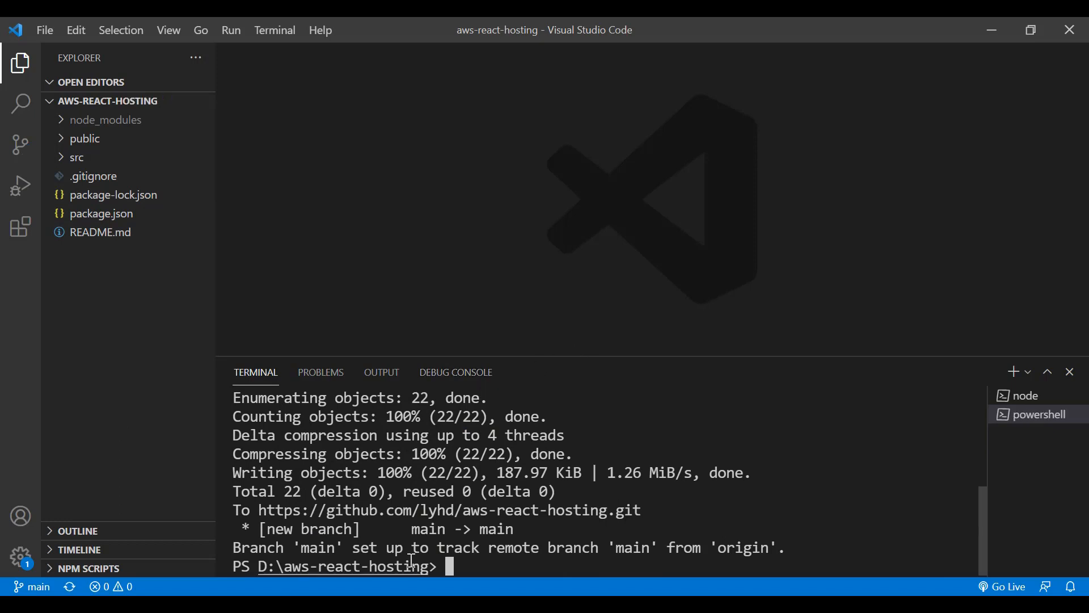
Step: Reload the aws-react-hosting repository page in the browser and compare its files with the local project folder
key(alt+Tab)
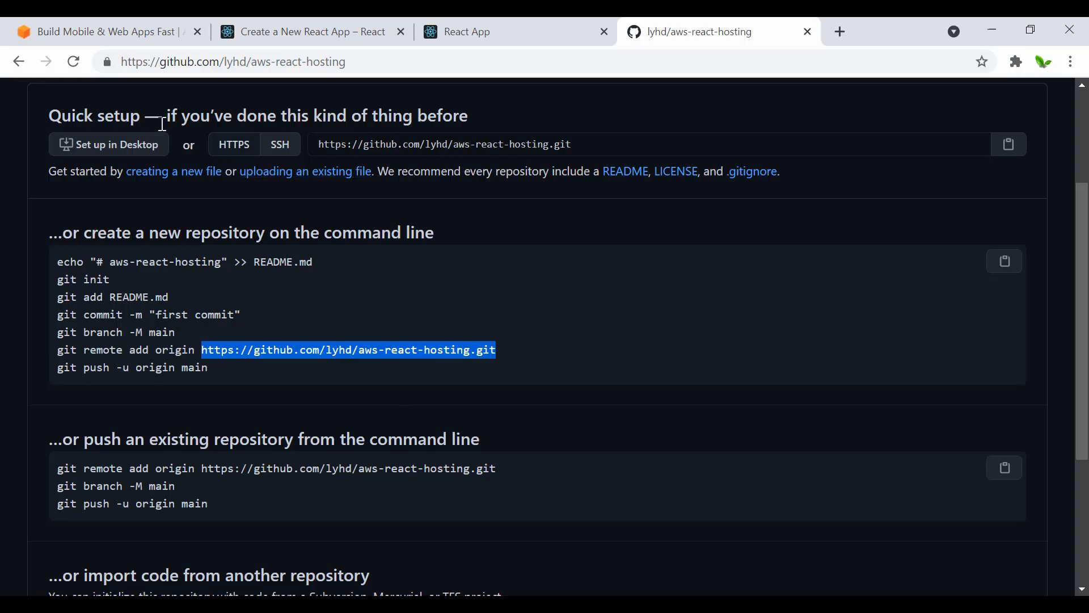
click(73, 63)
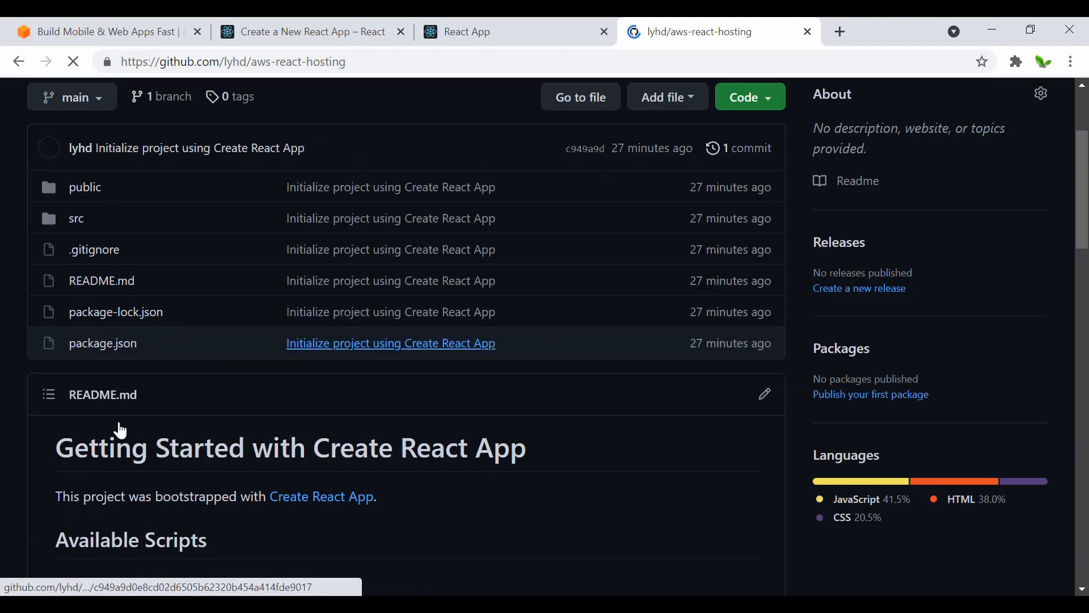
scroll(44, 427, down, 20)
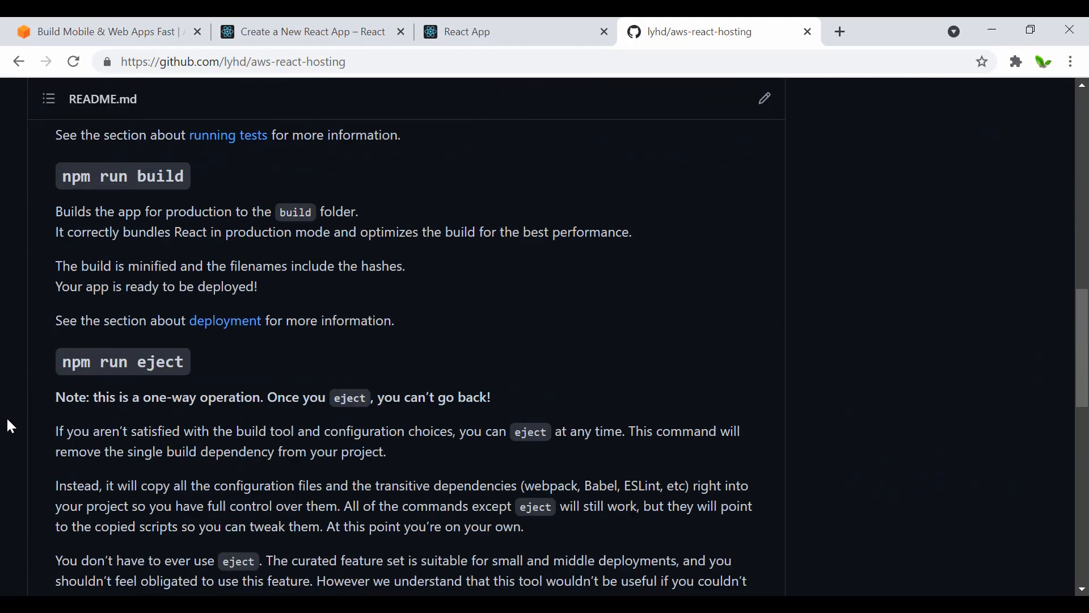
scroll(11, 430, down, 5)
scroll(8, 430, up, 20)
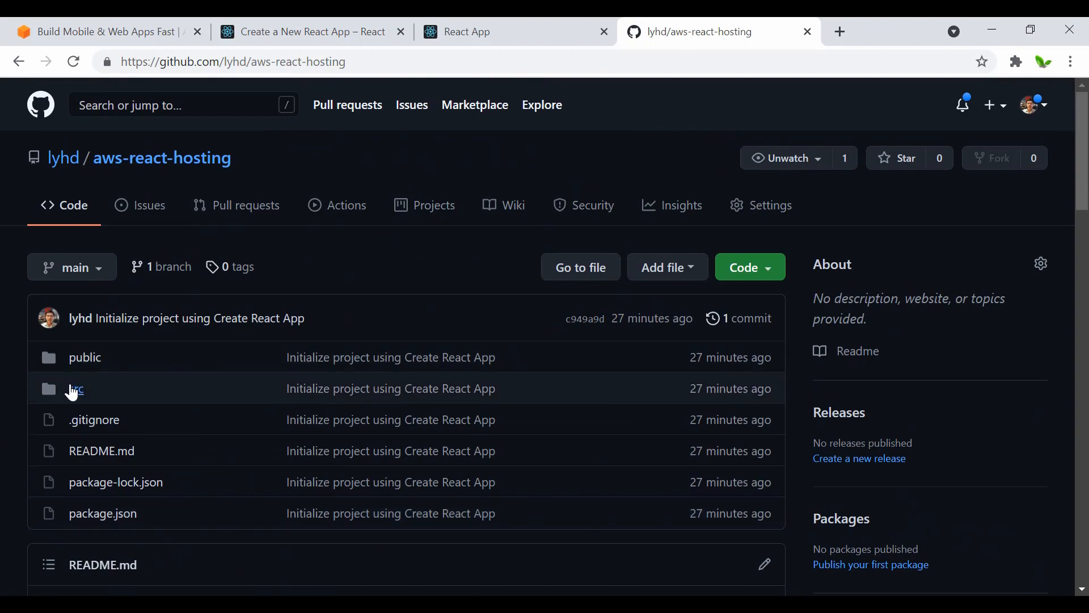
key(alt+Tab)
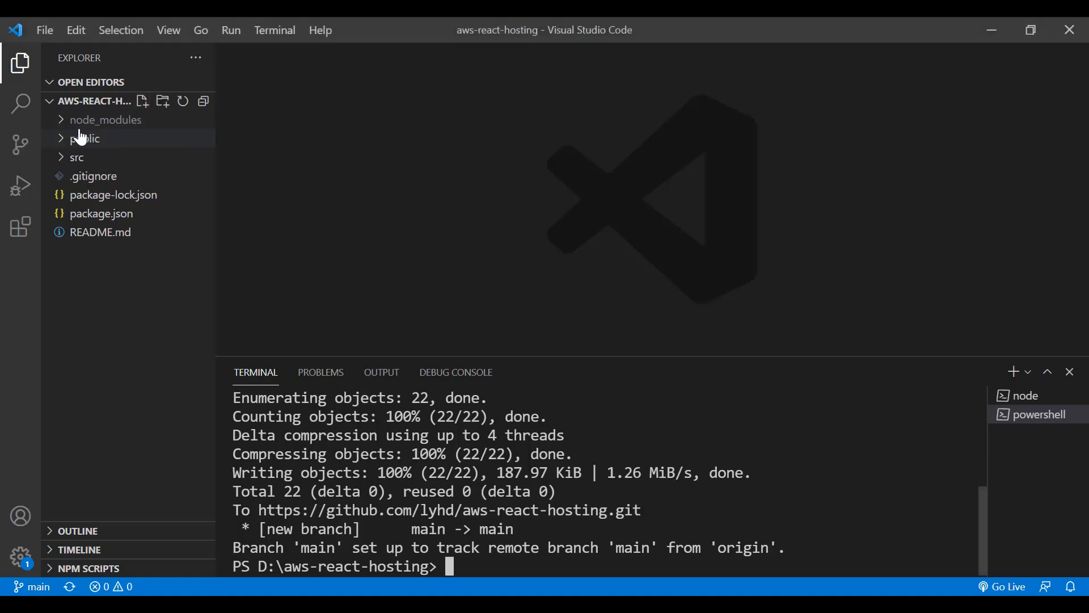
key(alt+Tab)
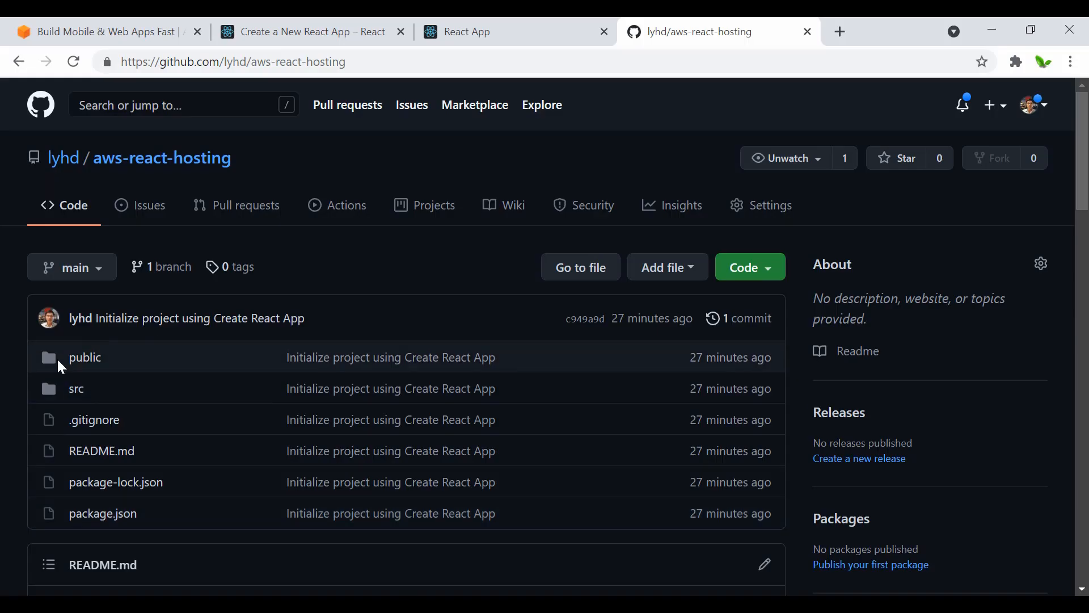
scroll(185, 449, down, 1)
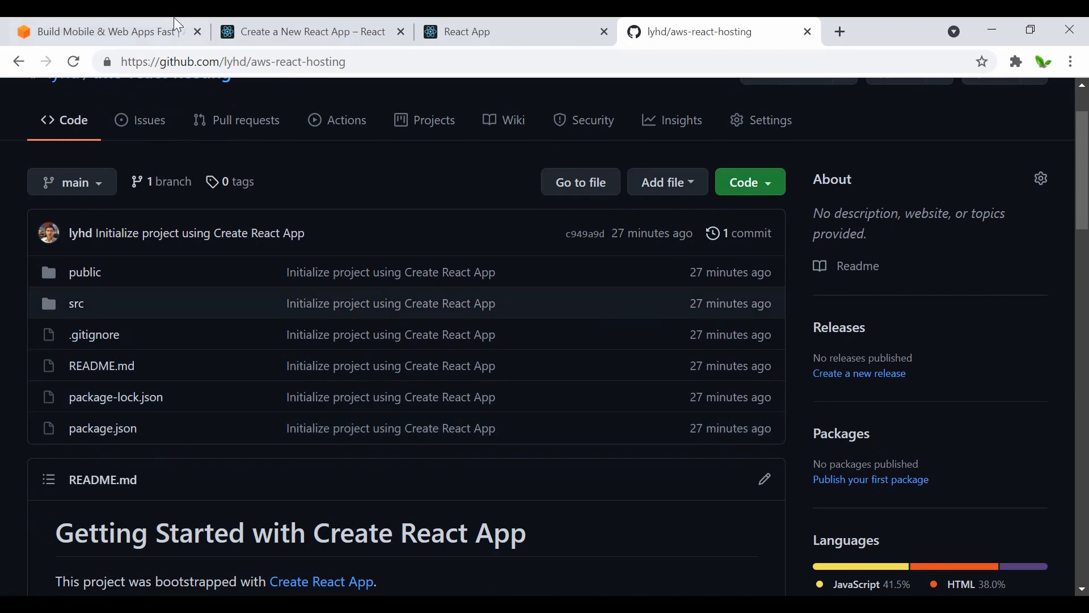
Step: Sign in to the AWS Management Console from the AWS Amplify page and close the React documentation page
click(119, 22)
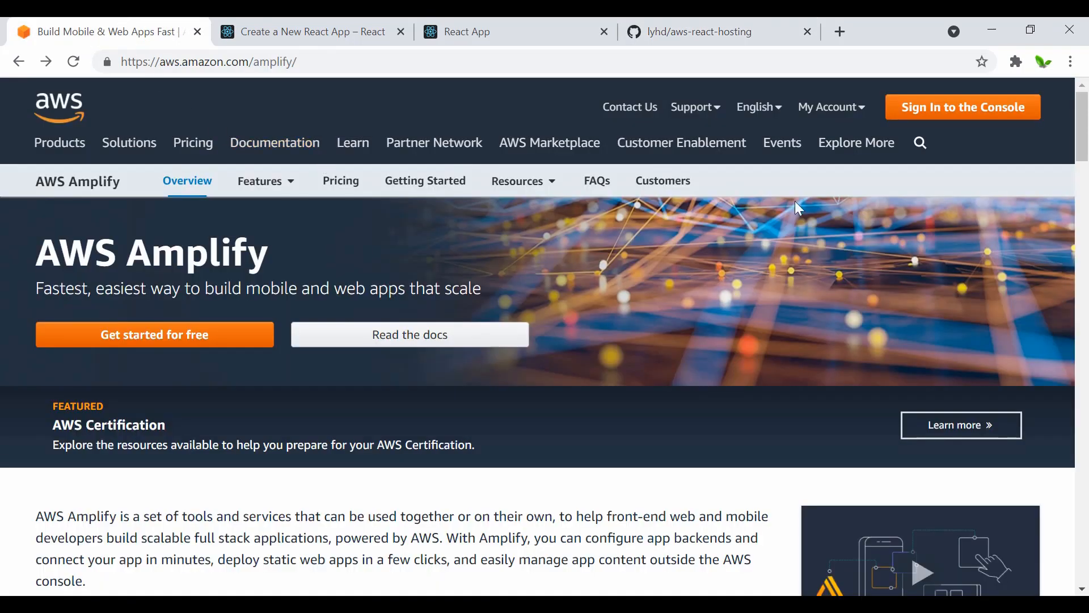
click(974, 113)
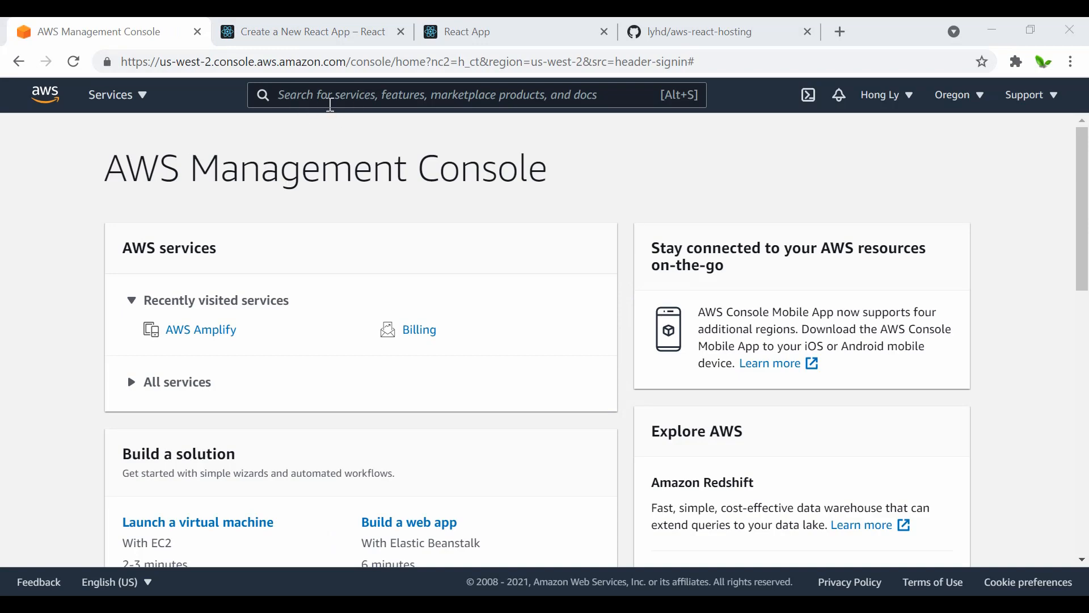
click(355, 32)
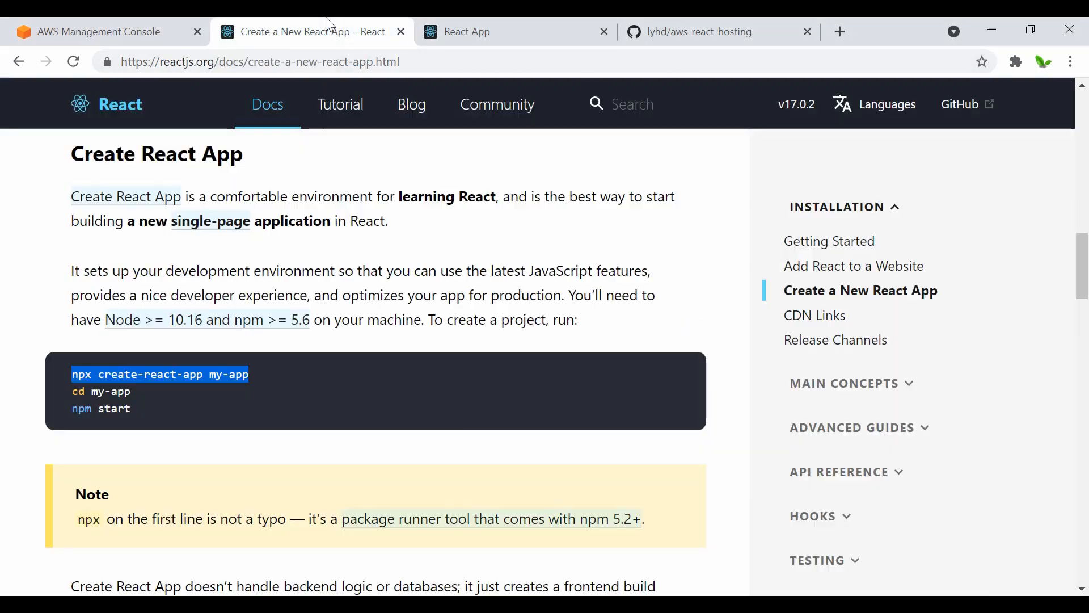
click(401, 32)
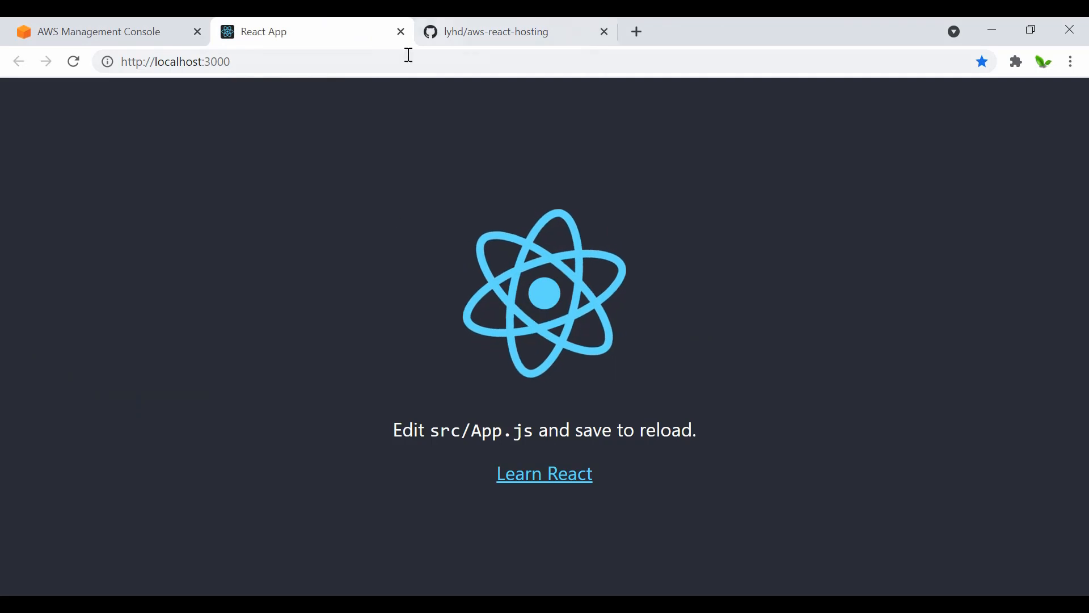
Step: Search the AWS Management Console for "aws amplify" and open the AWS Amplify service
click(105, 25)
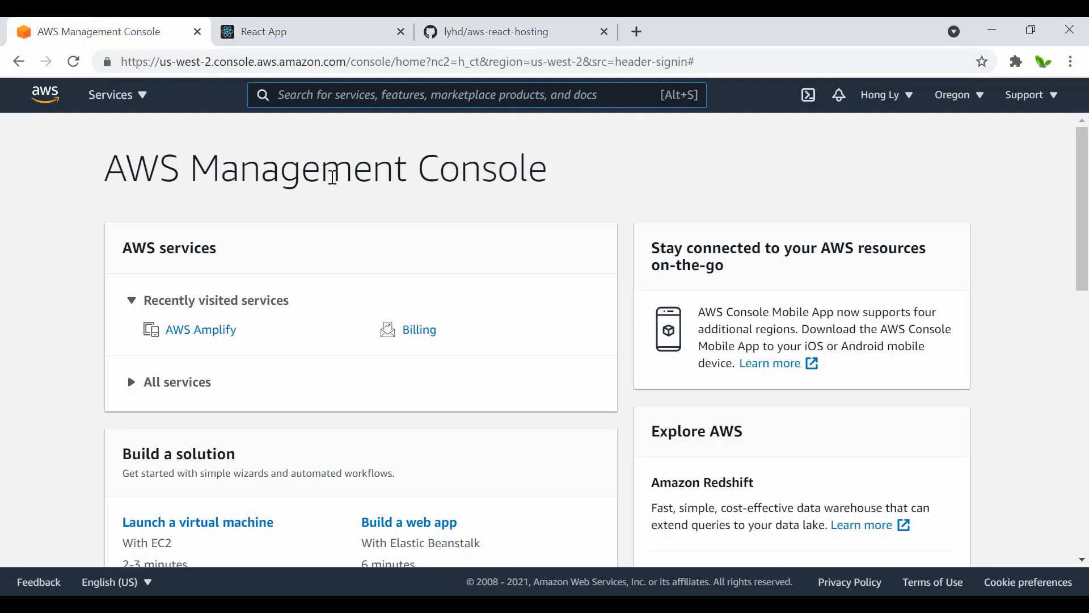
text(a)
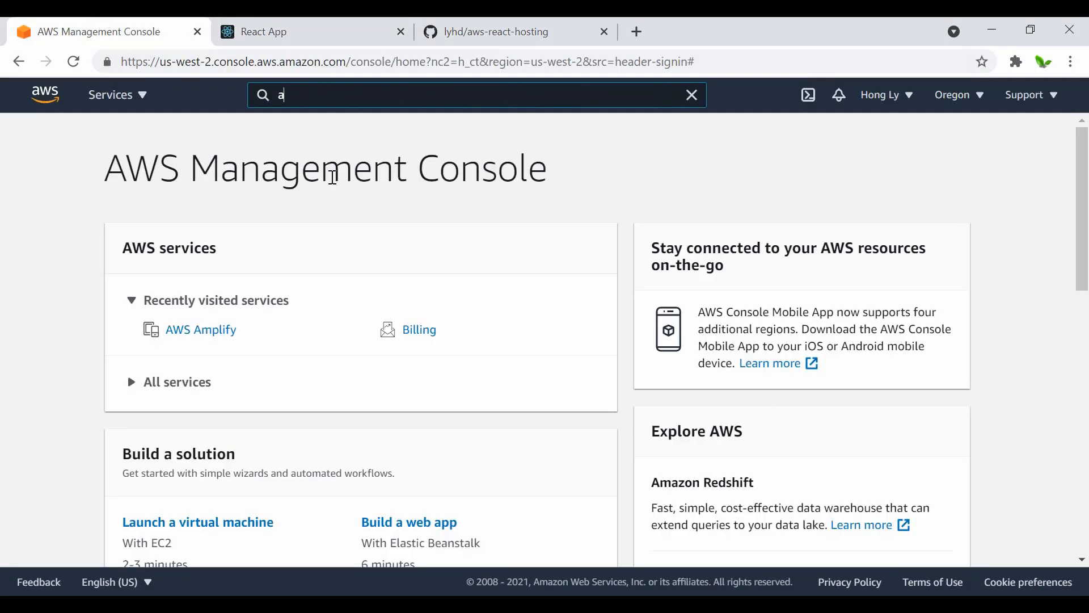
text(ws amplify)
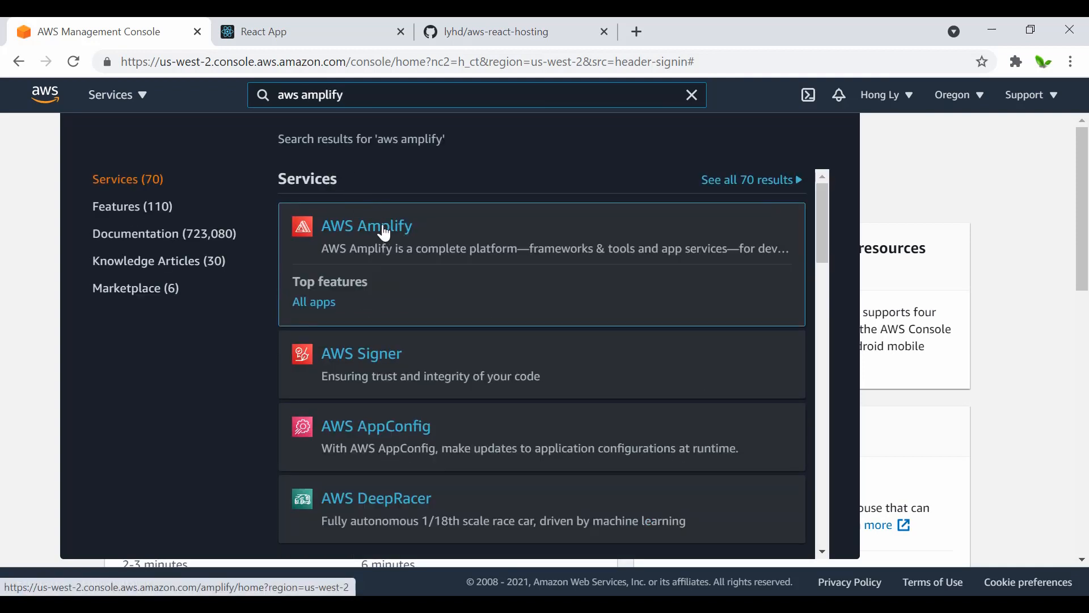
click(384, 234)
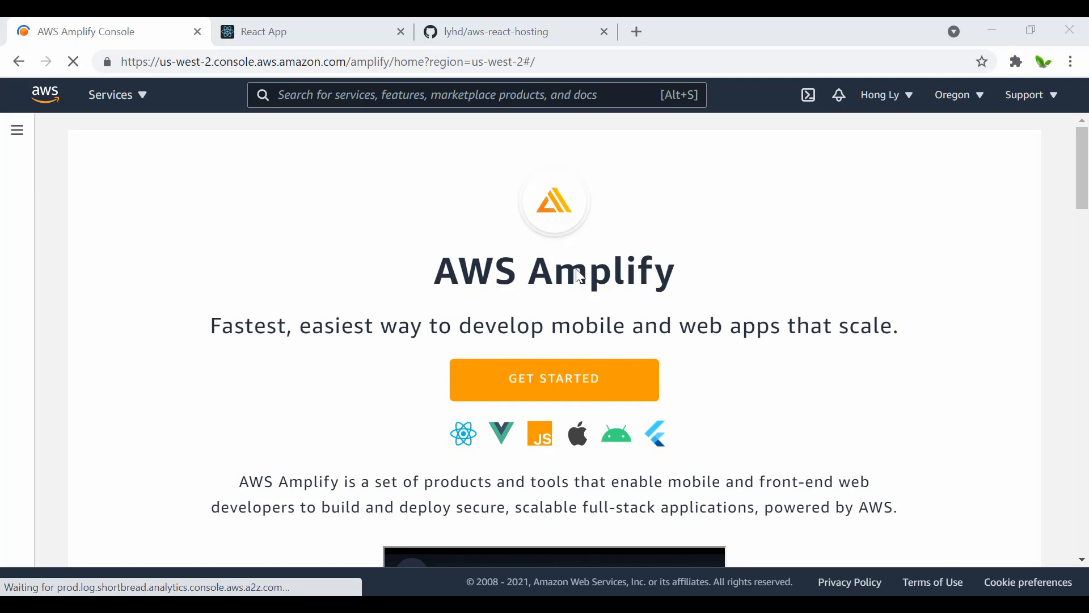
Step: Get started with the "Host your web app" option under Deliver on the AWS Amplify page
scroll(463, 329, down, 15)
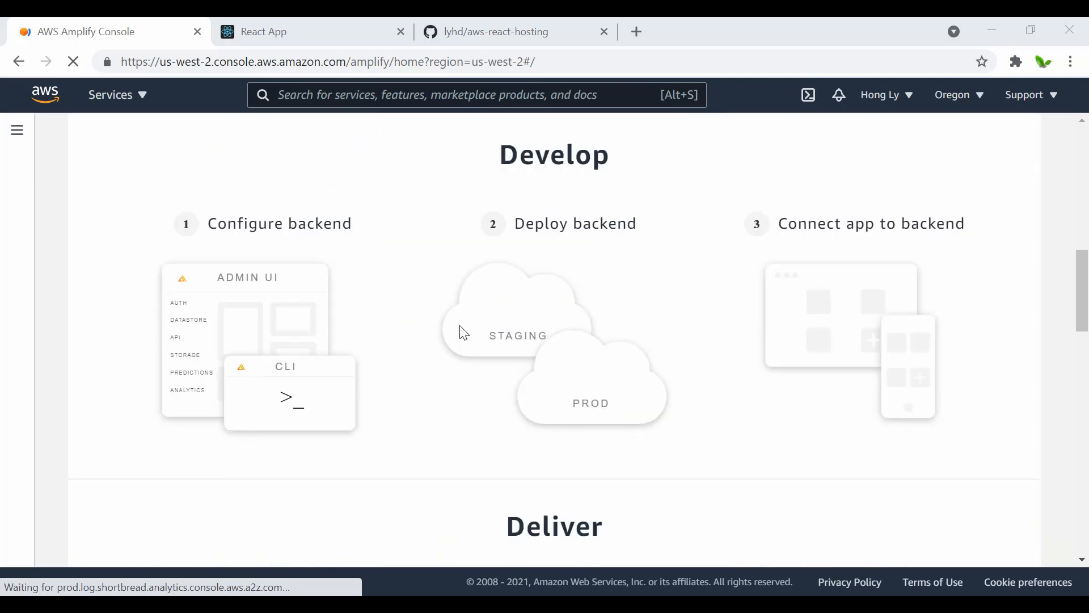
scroll(463, 332, down, 13)
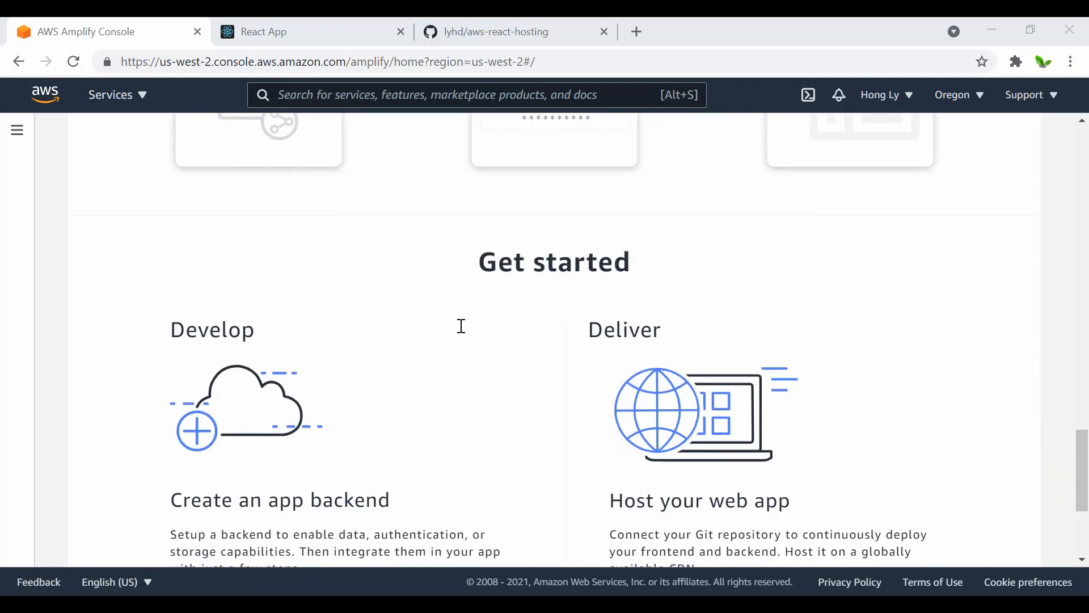
scroll(460, 325, down, 3)
scroll(460, 324, up, 2)
scroll(461, 324, down, 1)
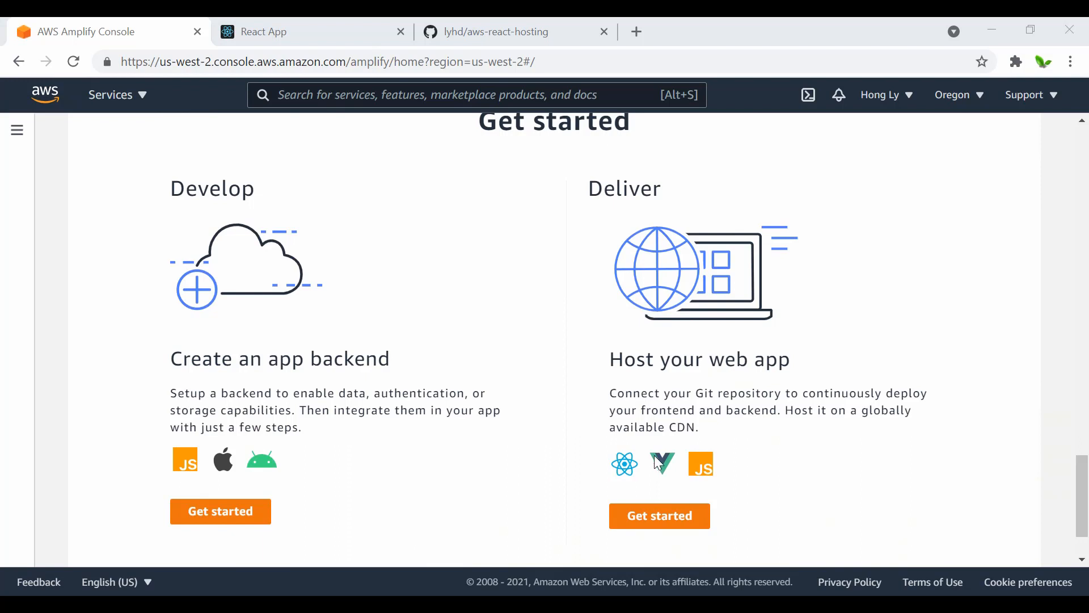
click(653, 529)
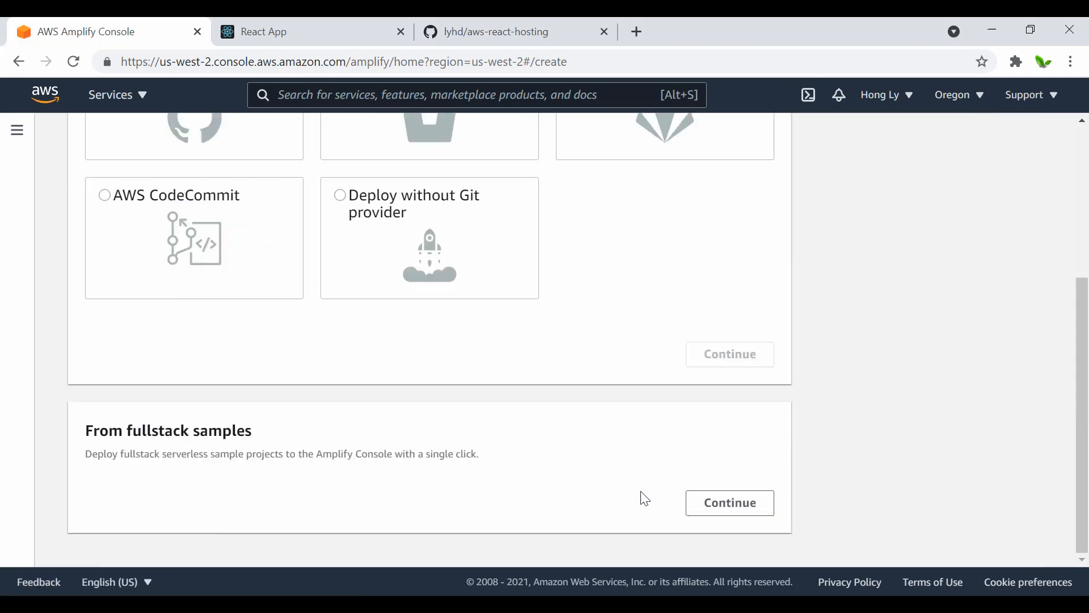
Step: Choose GitHub as the source of the existing code and authorize aws-amplify-console to access the GitHub account
scroll(485, 433, up, 5)
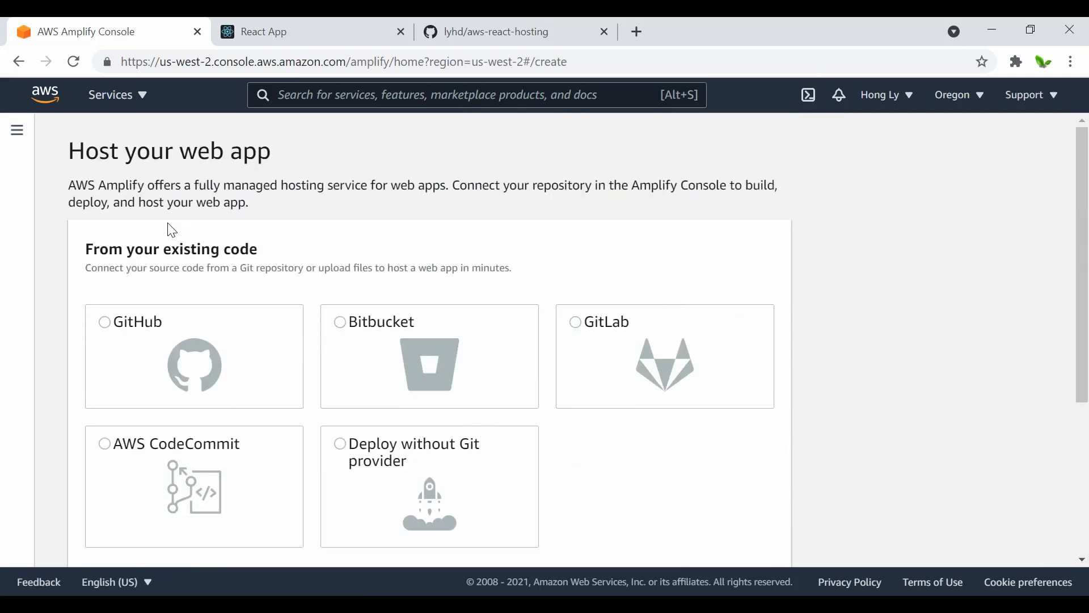
scroll(121, 369, down, 1)
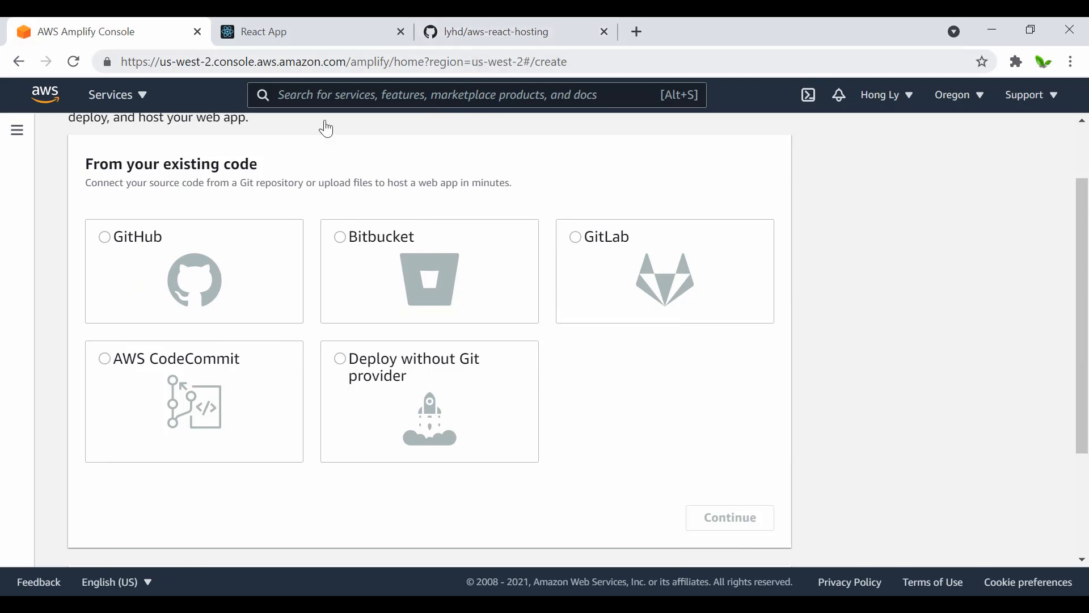
click(115, 234)
scroll(694, 431, down, 1)
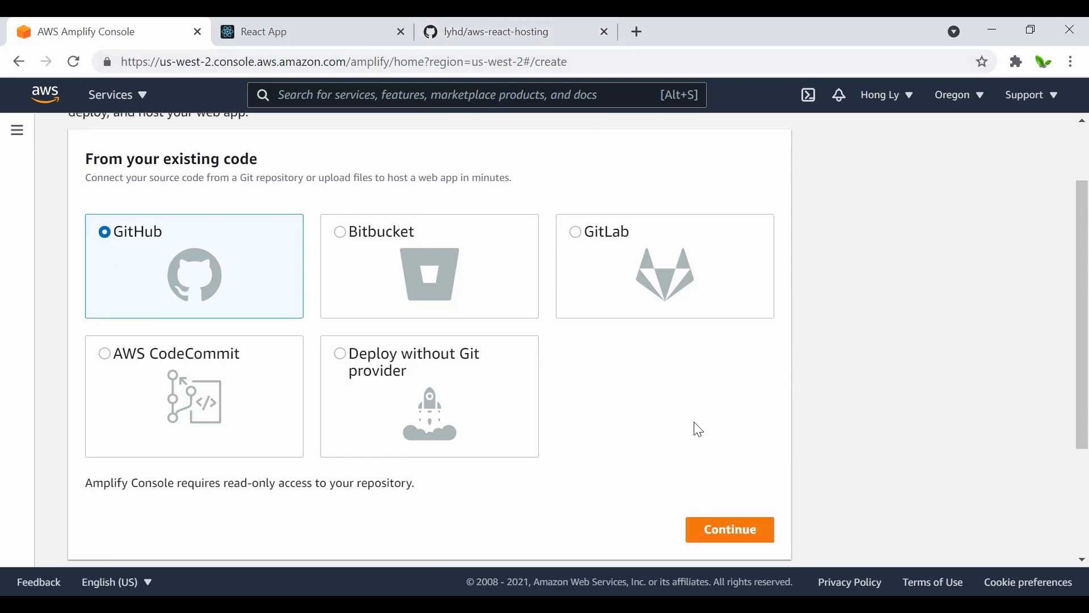
click(735, 457)
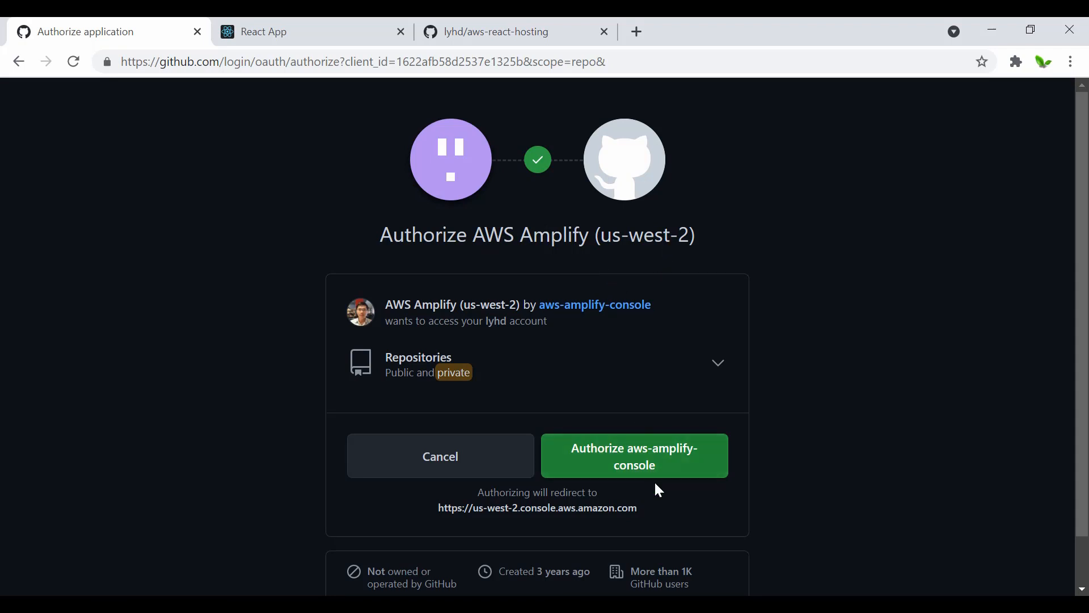
click(645, 464)
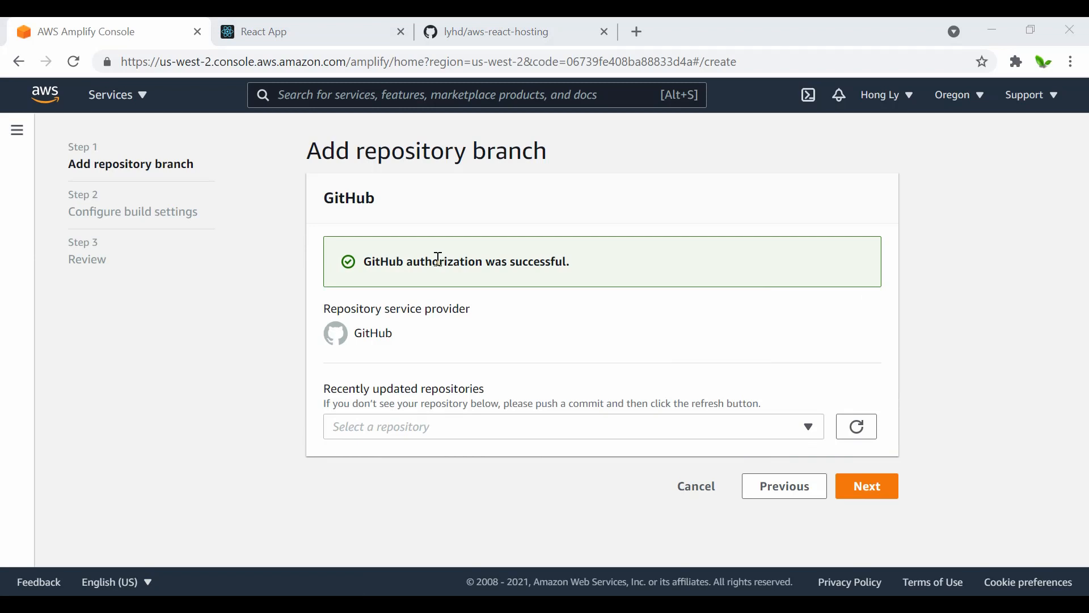
Step: Connect the aws-react-hosting repository with its main branch and continue to the build settings
click(510, 429)
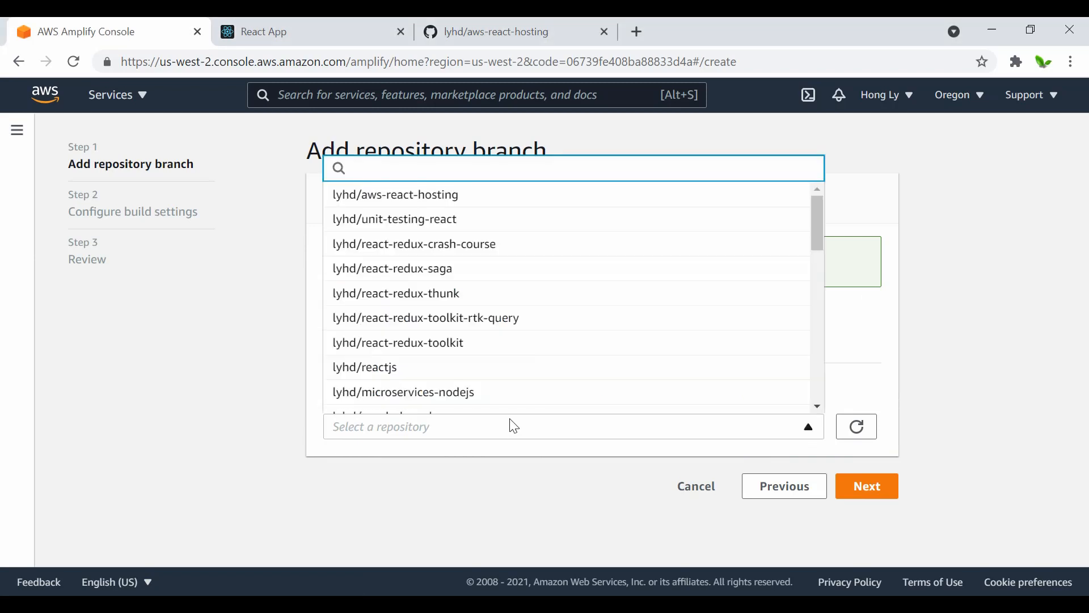
click(428, 195)
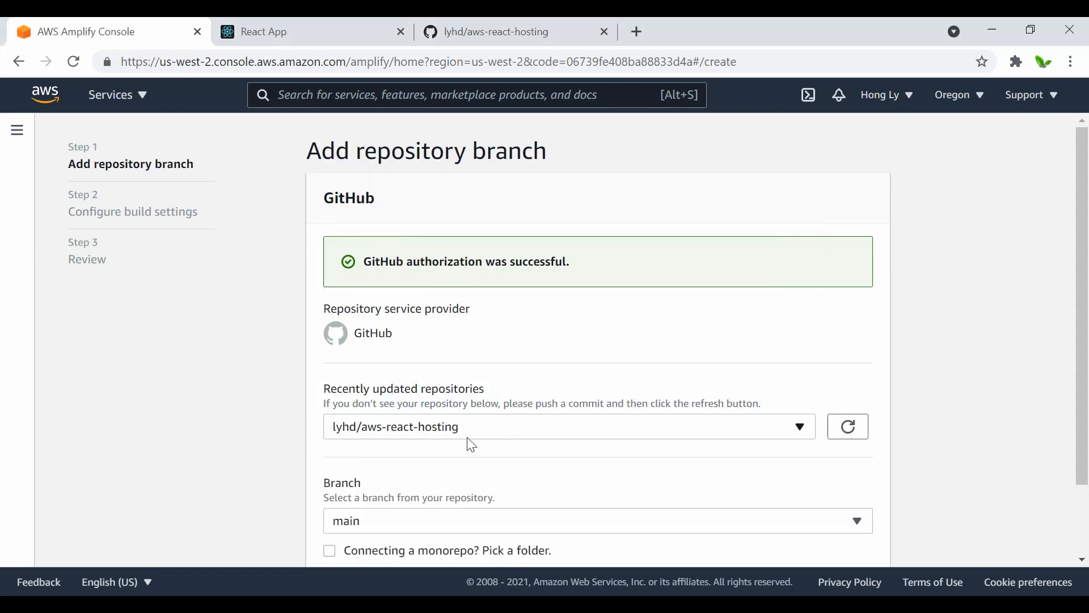
scroll(472, 445, down, 2)
click(452, 441)
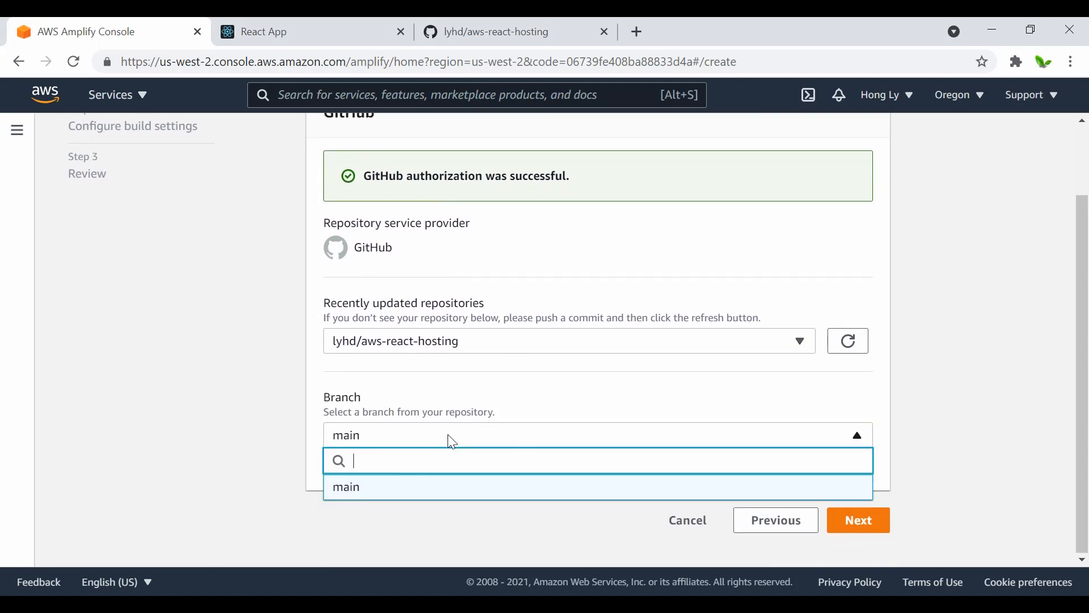
click(358, 497)
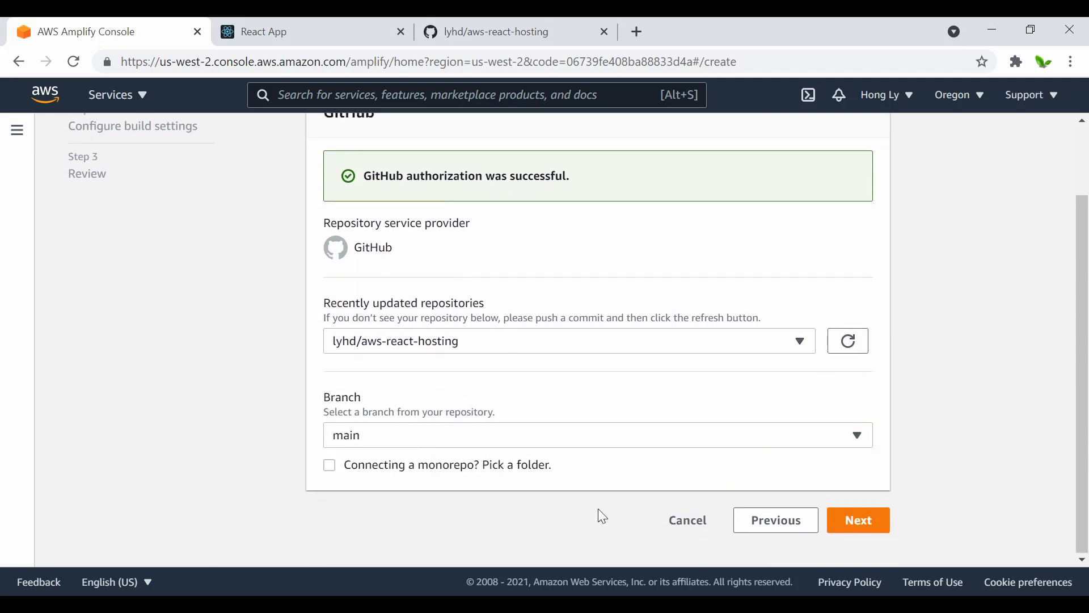
click(877, 526)
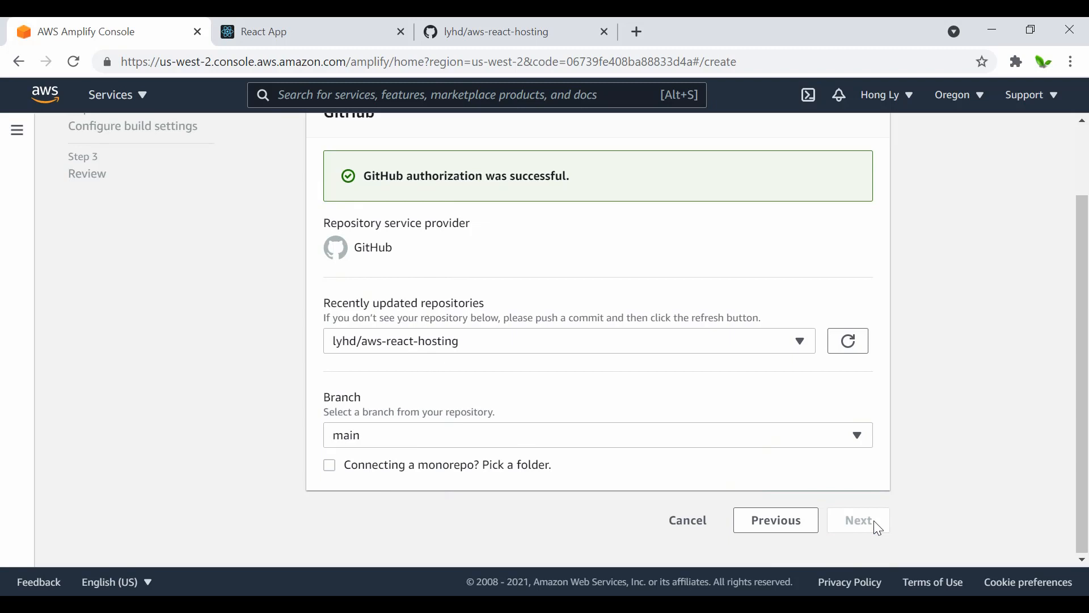
Step: Check the auto-detected build and test settings, accept them as they are and continue to the review
scroll(488, 318, down, 2)
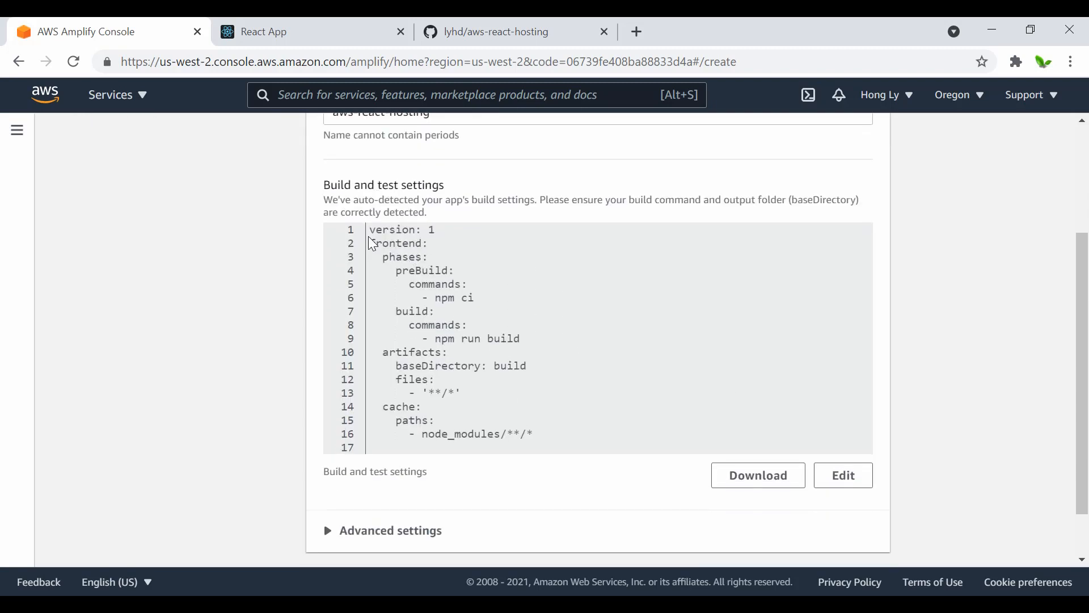
scroll(484, 409, down, 1)
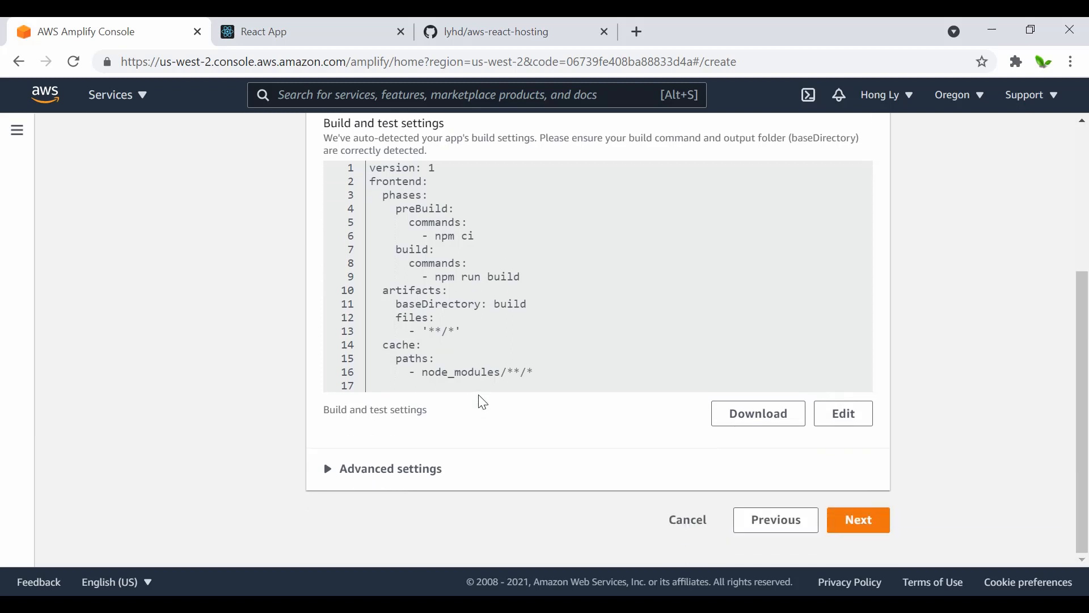
scroll(482, 400, up, 1)
scroll(483, 454, down, 1)
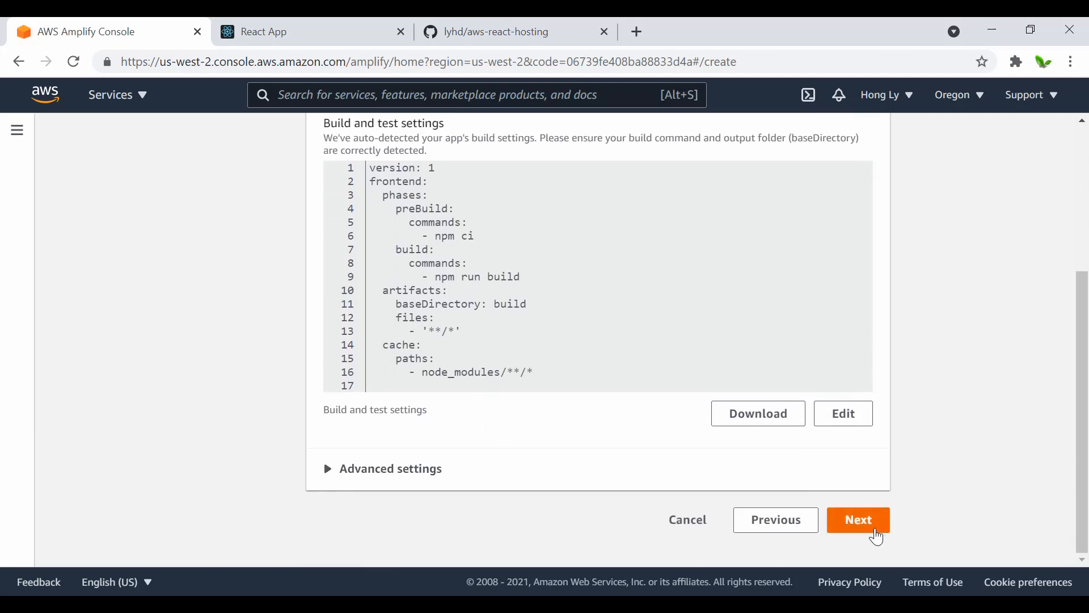
click(877, 537)
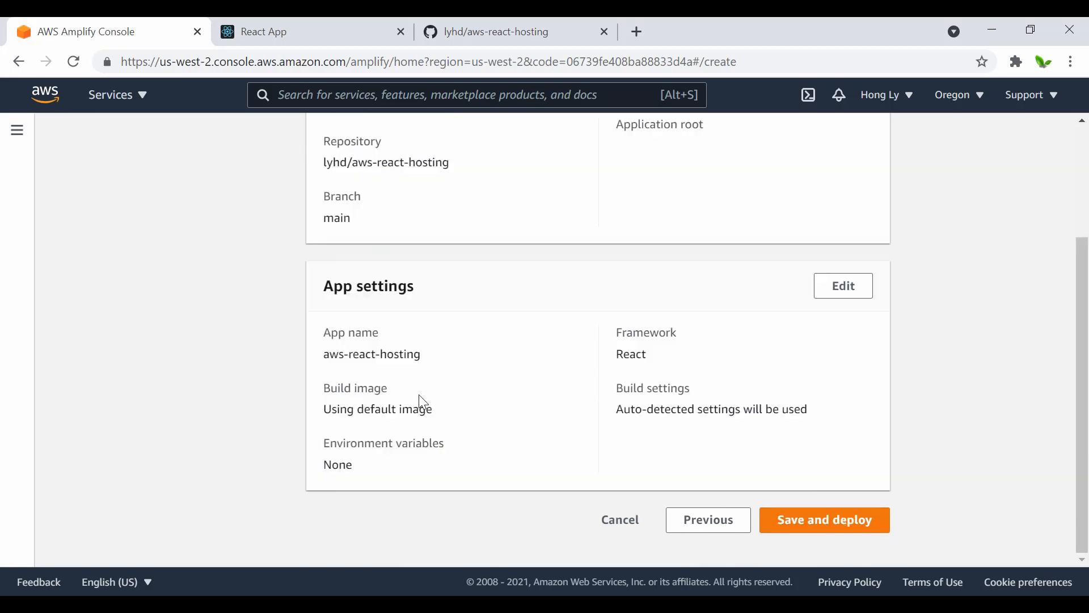
Step: Review the repository details and app settings, including the build settings, and save and deploy the app
drag(622, 396, 686, 386)
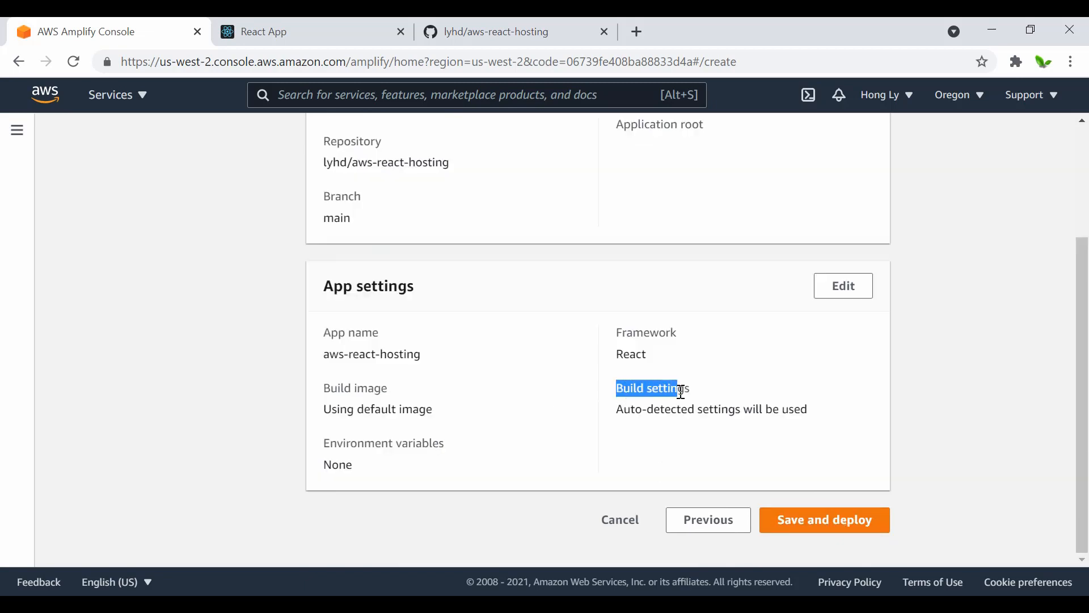
click(638, 428)
drag(618, 406, 696, 414)
click(690, 413)
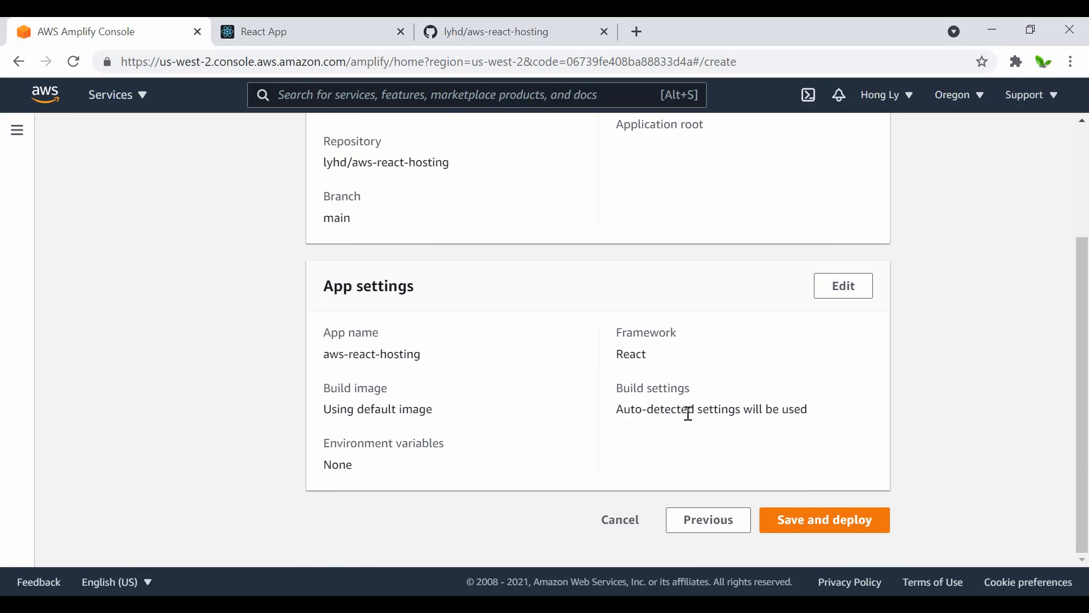
scroll(680, 415, up, 1)
scroll(479, 454, down, 1)
click(836, 531)
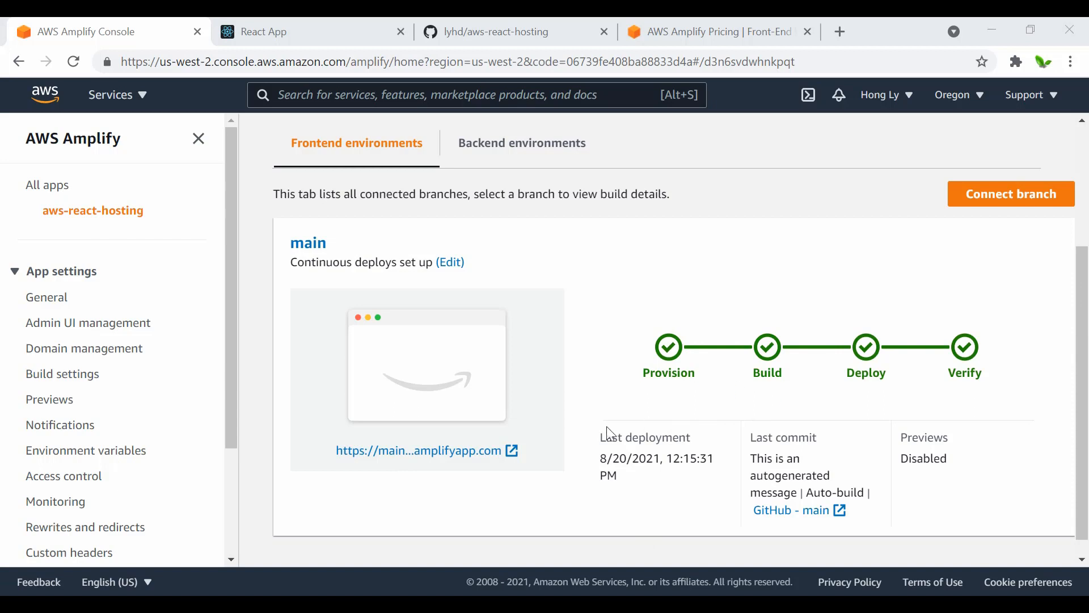
Step: Open the main branch's deployed site and check its page and address against the Amplify app overview
click(374, 460)
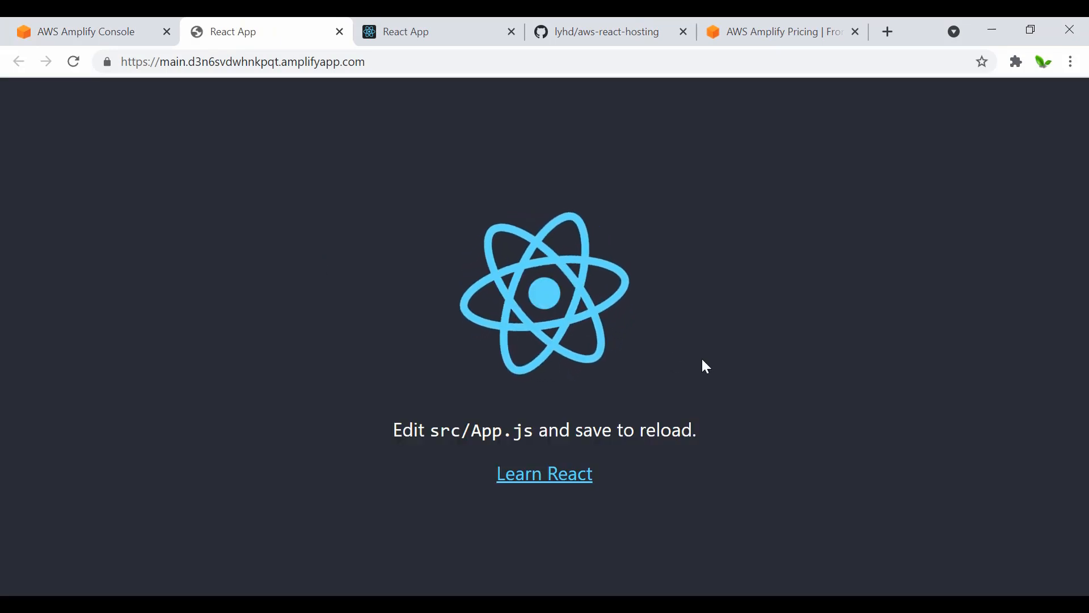
click(163, 65)
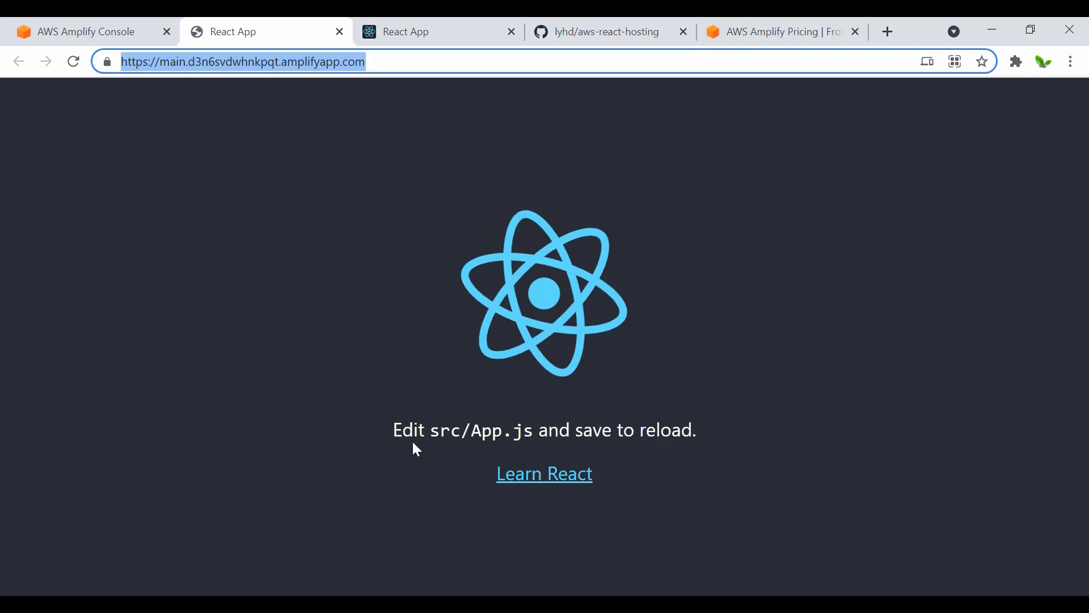
click(398, 288)
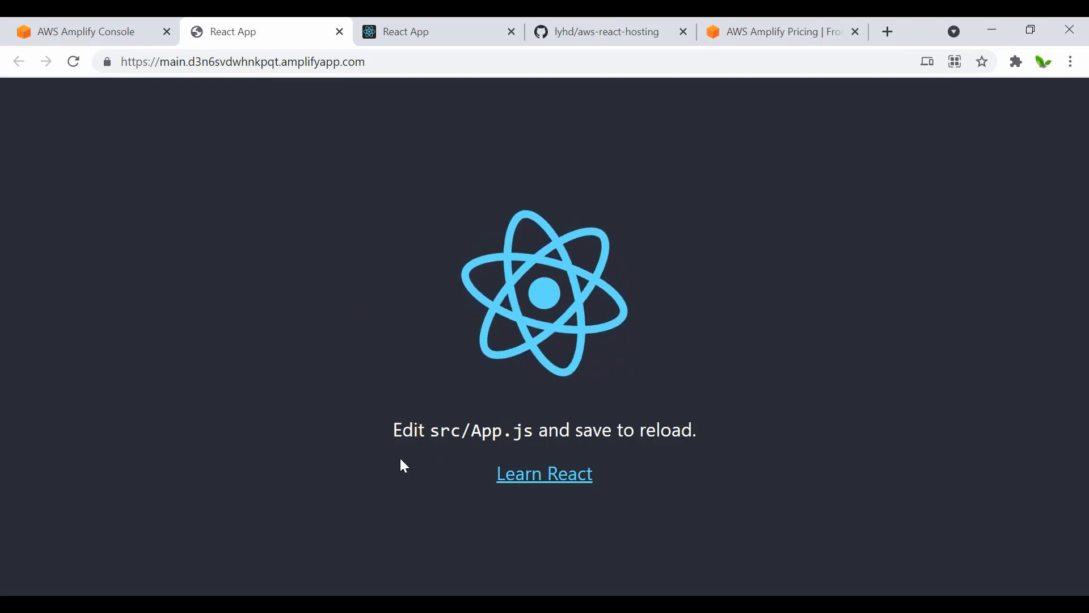
click(118, 33)
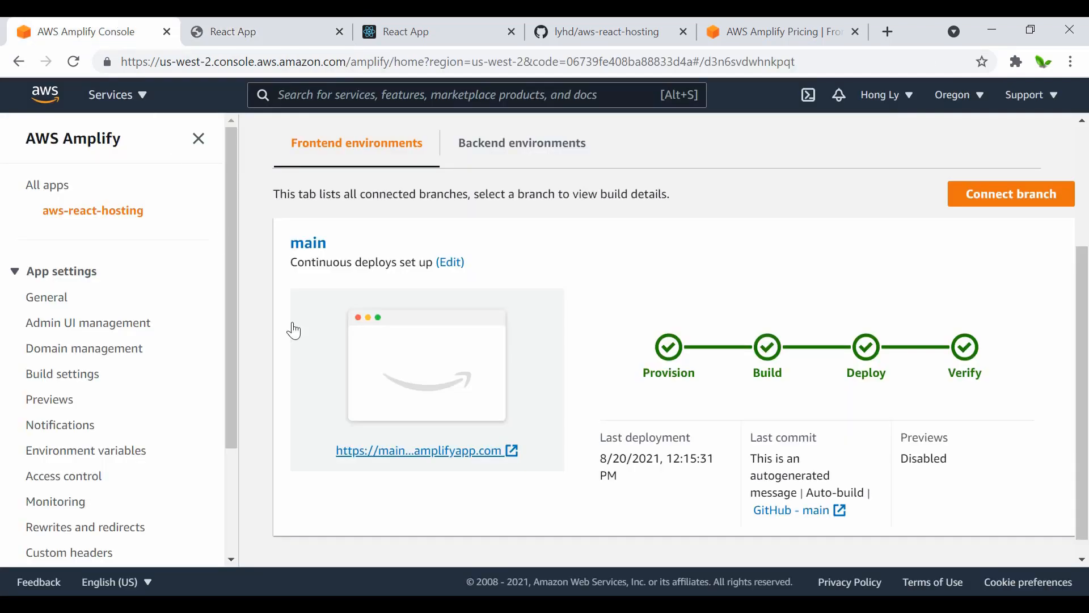
click(245, 35)
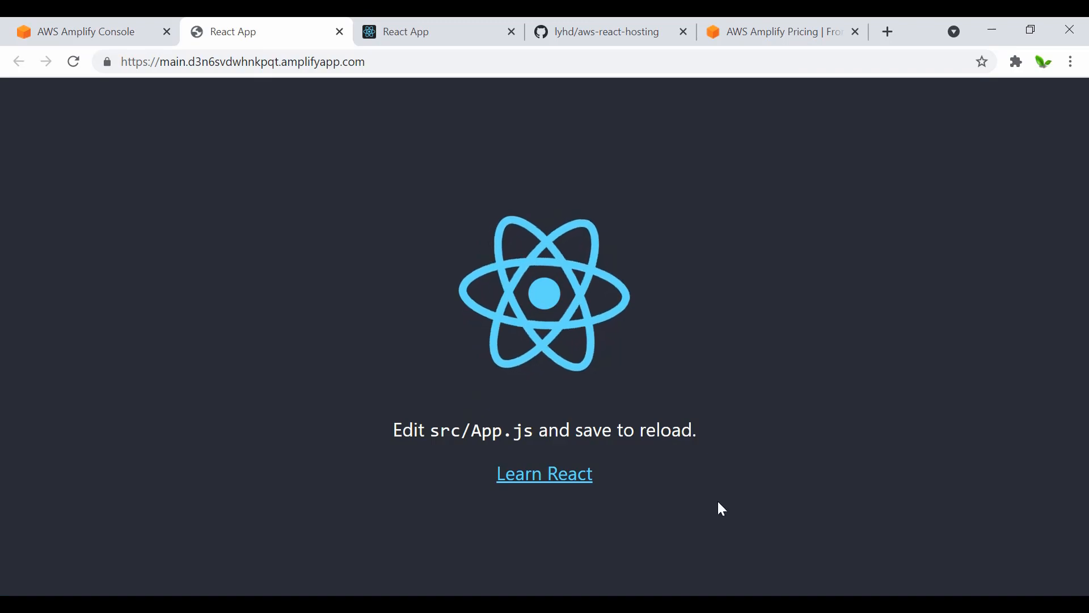
Step: Switch to Visual Studio Code, replace the paragraph text in src/App.js with "How to Deploy React App to AWS" and save the file
key(alt+Tab)
click(68, 163)
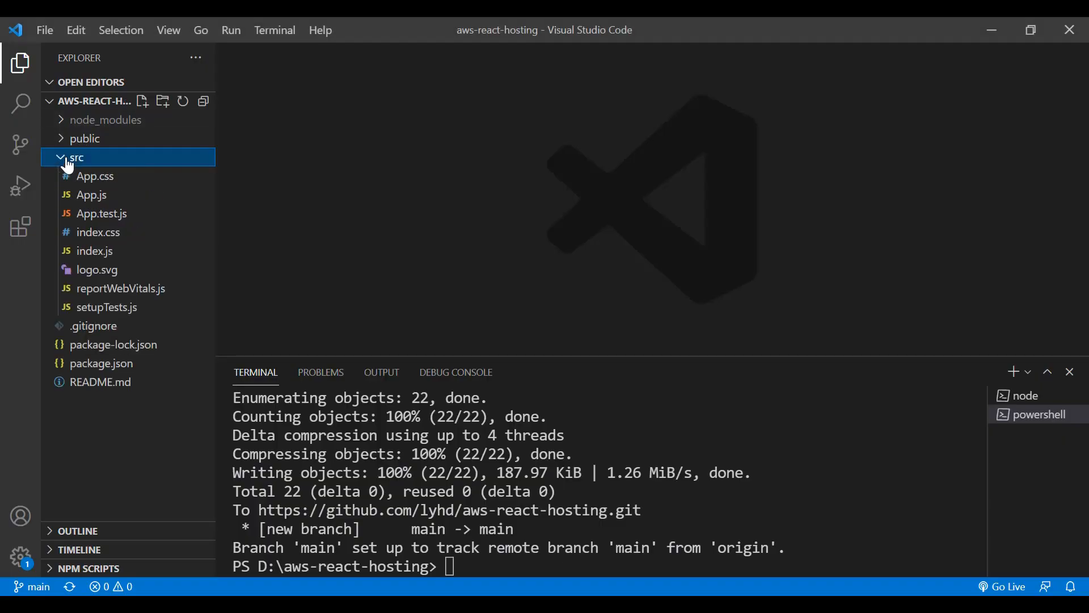
click(85, 196)
scroll(559, 236, down, 2)
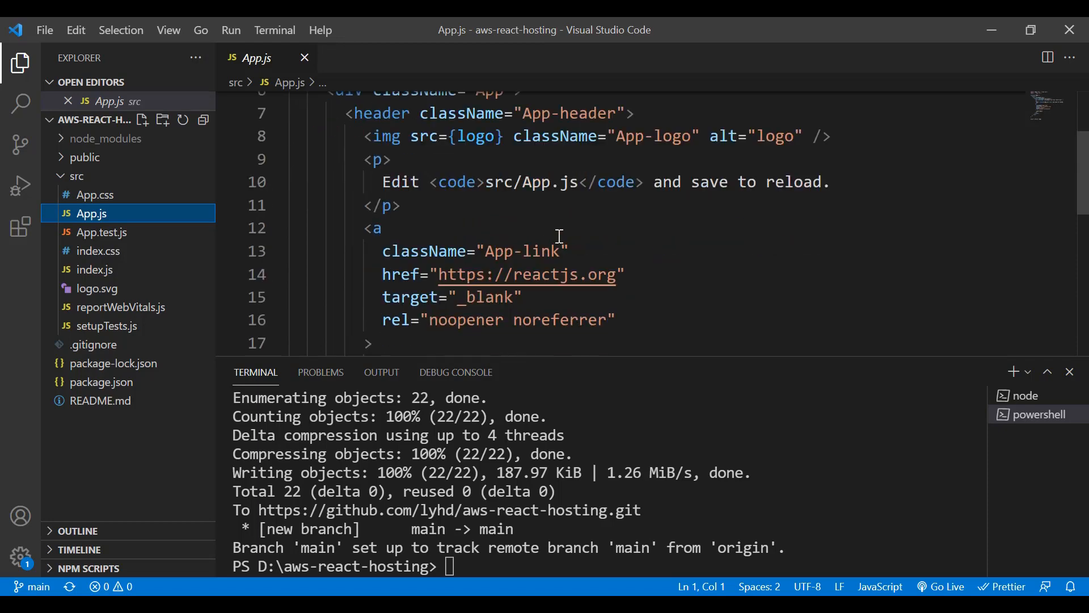
drag(832, 181, 387, 177)
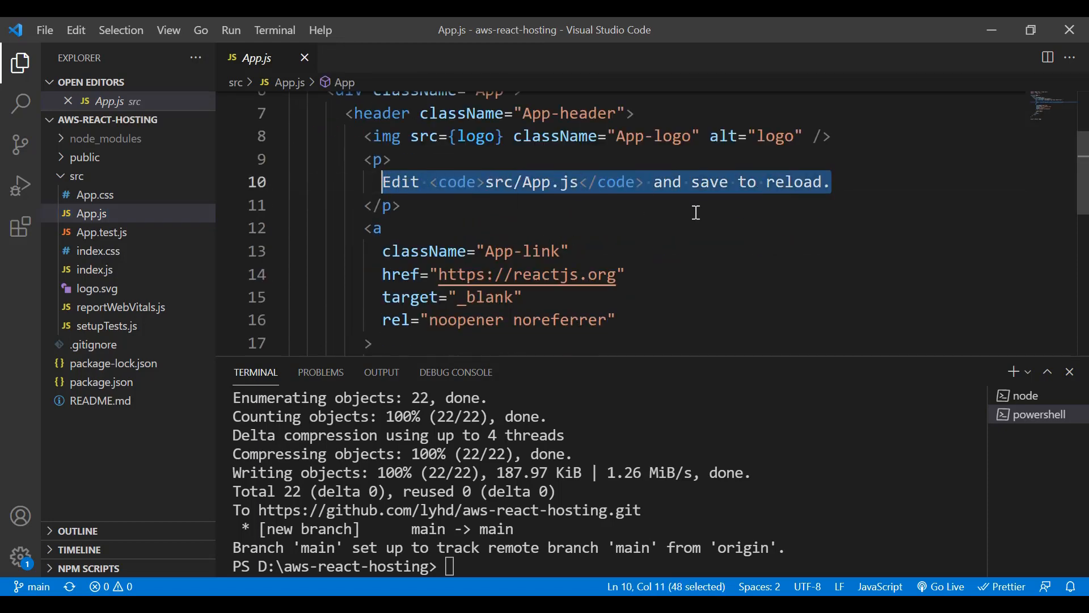
text(How to Deploy React App to)
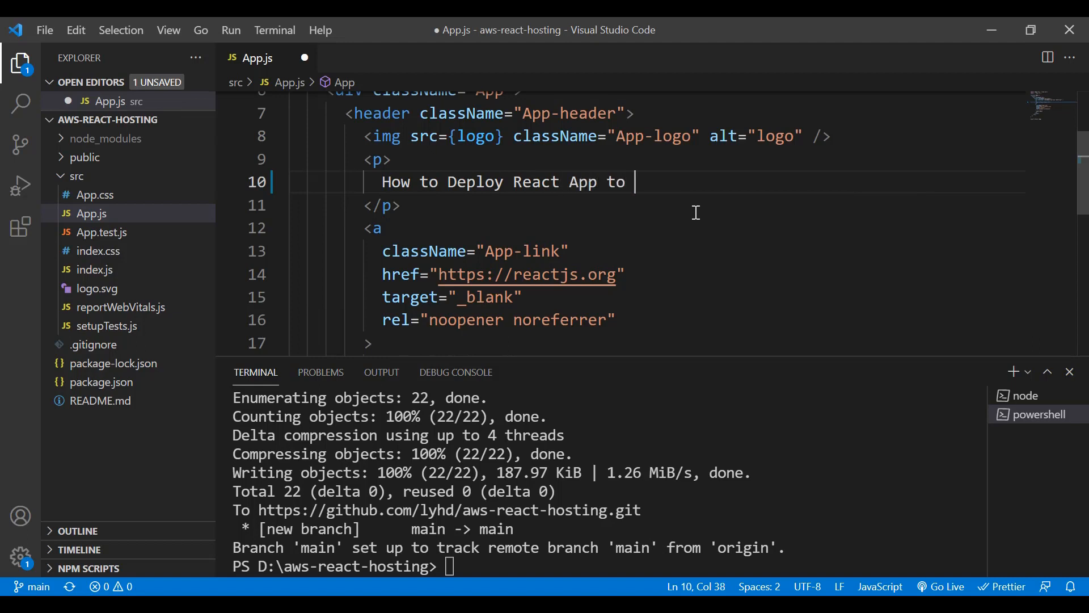
text(AWS)
key(ctrl+s)
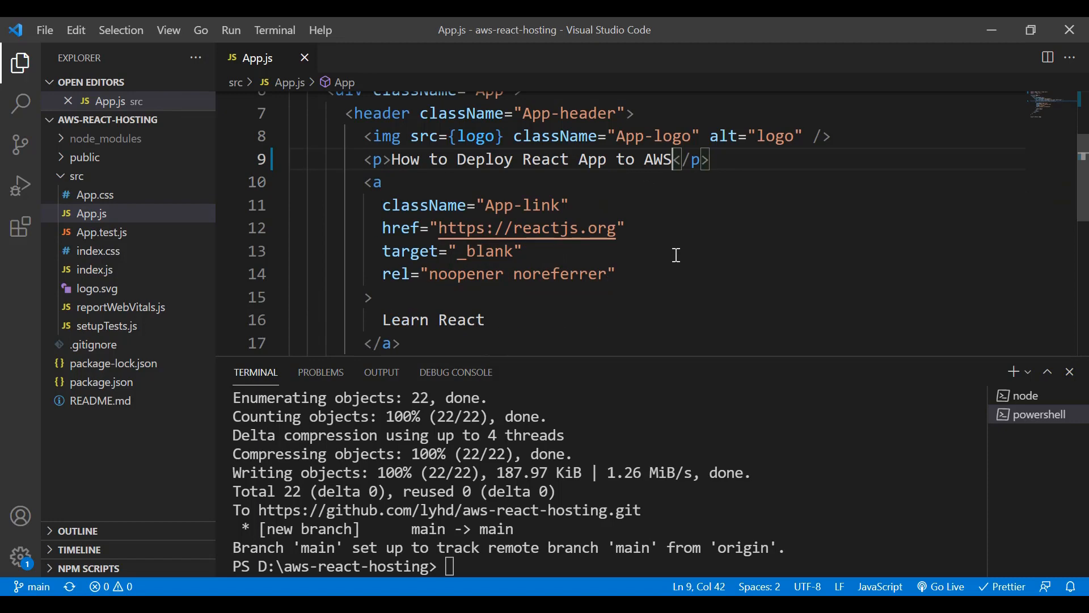
Step: Switch to the browser, check the paragraph text on the local site at localhost:3000 and look at the Amplify app overview
scroll(677, 255, down, 1)
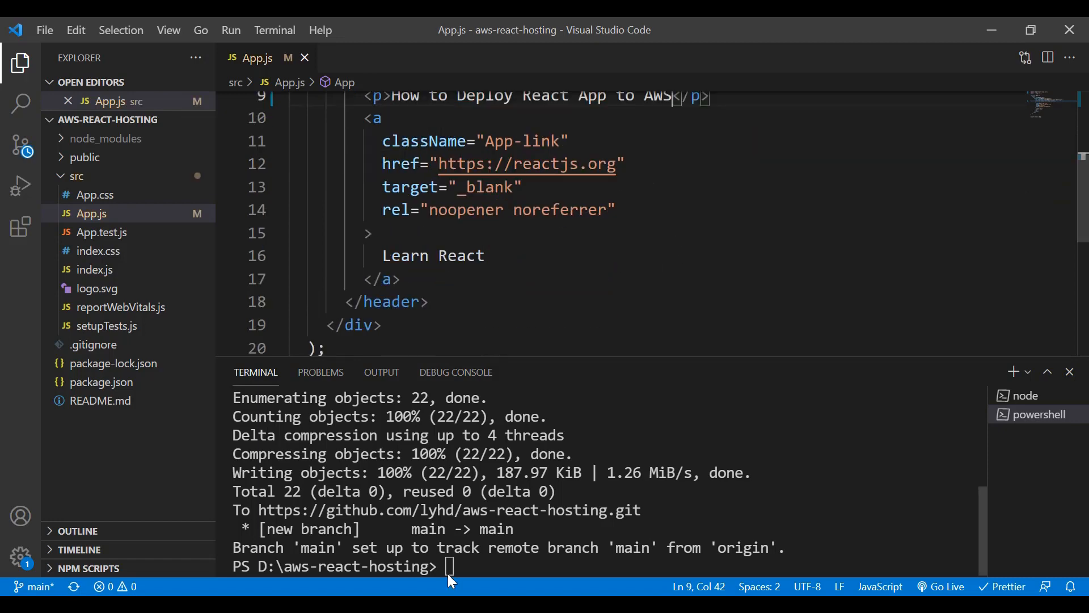
key(alt+Tab)
click(381, 24)
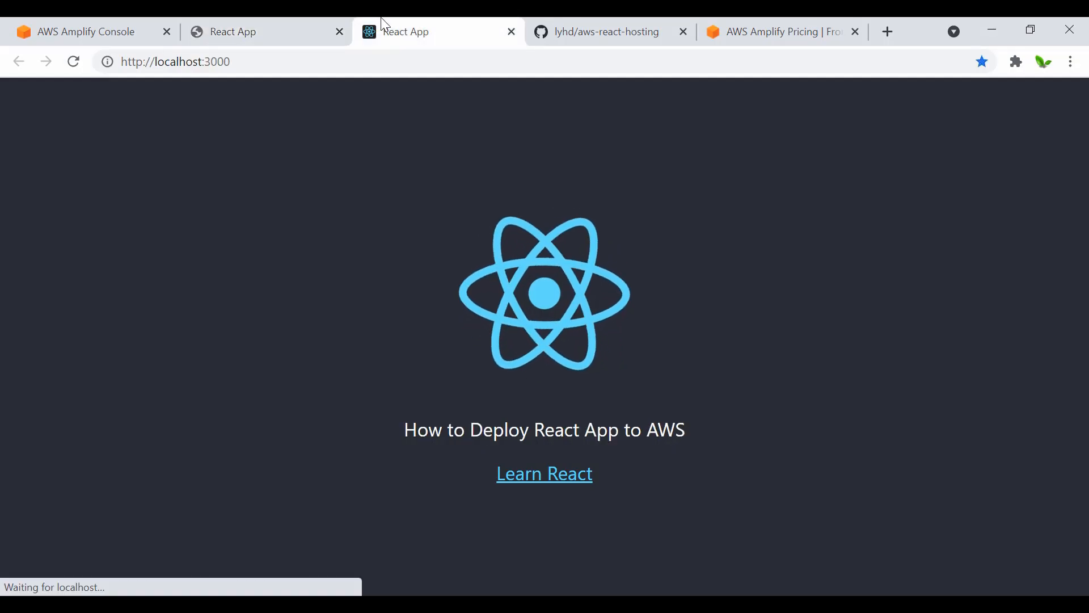
mouse_move(391, 441)
mouse_down()
mouse_move(716, 430)
mouse_move(394, 434)
mouse_up()
click(691, 430)
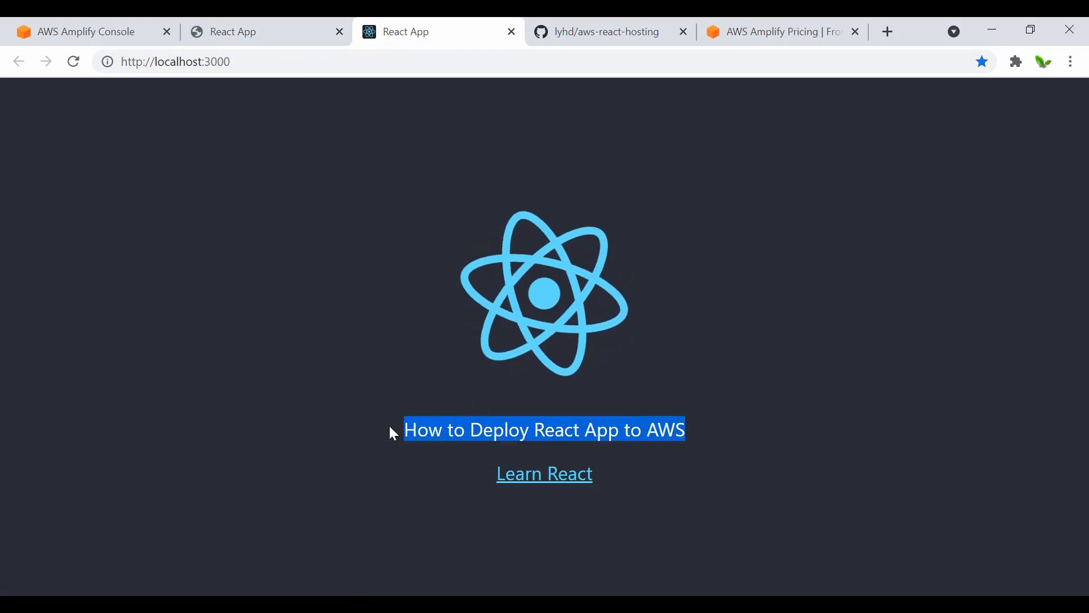
click(390, 427)
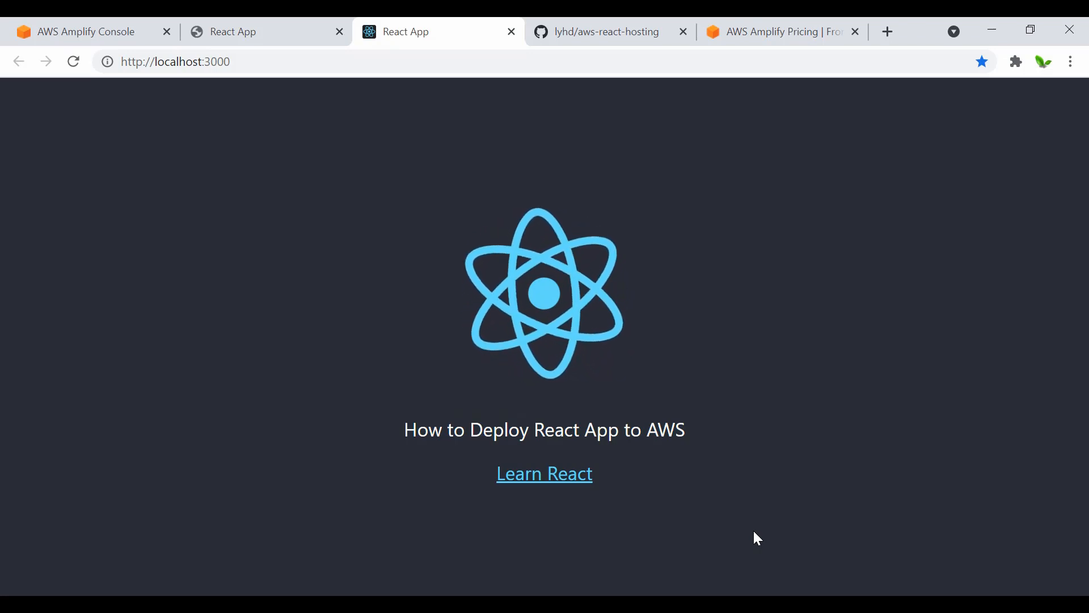
click(79, 19)
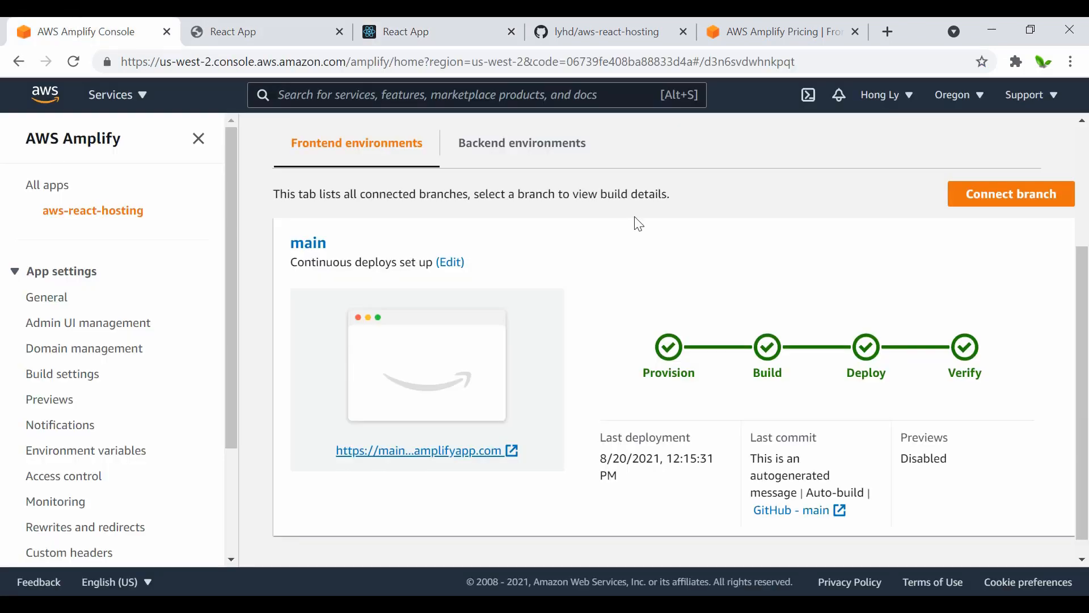
Step: Switch to Visual Studio Code, stage all changes with Git and commit them with the message "updated text"
key(alt+Tab)
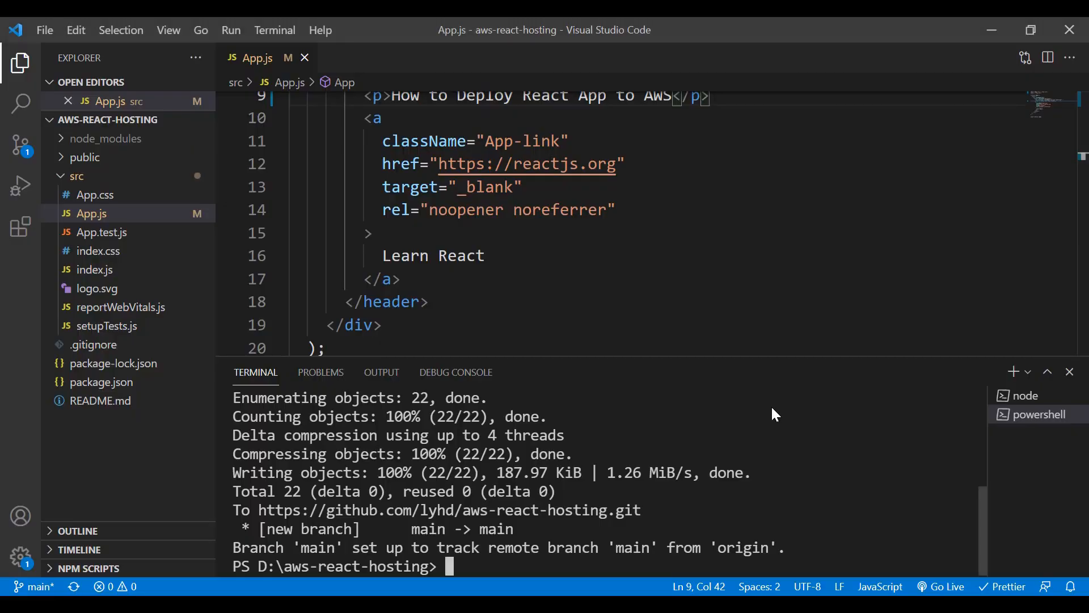
text(git add .)
key(Return)
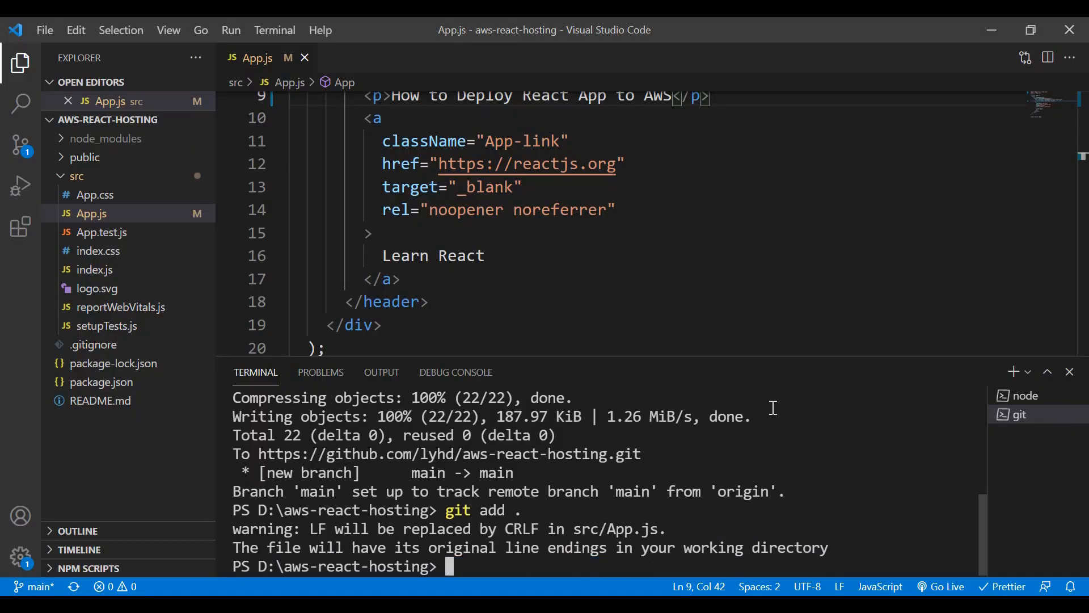
text(git co)
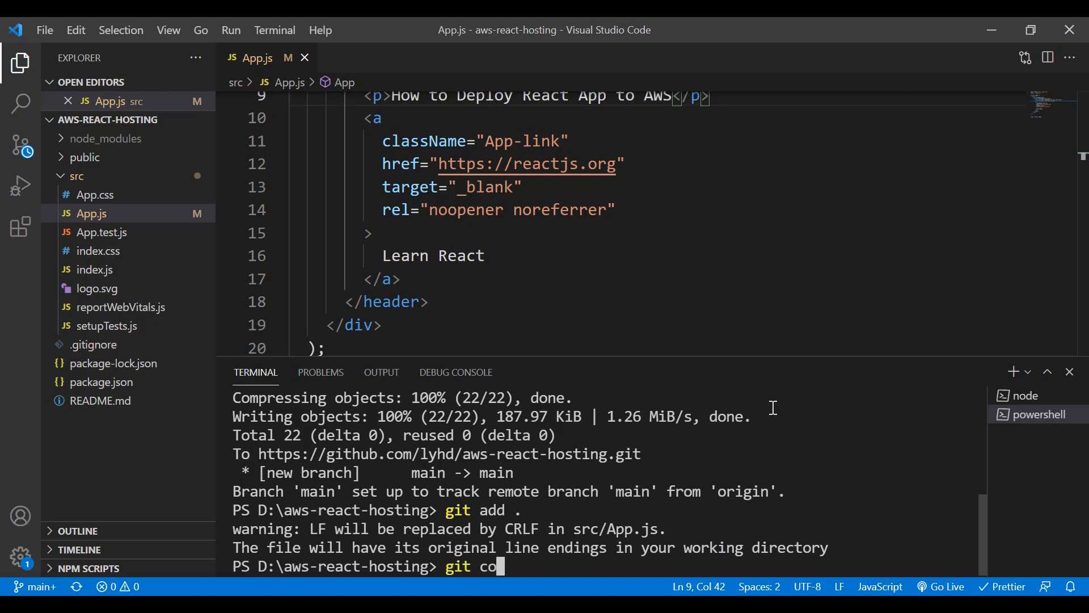
text(mmit -m ")
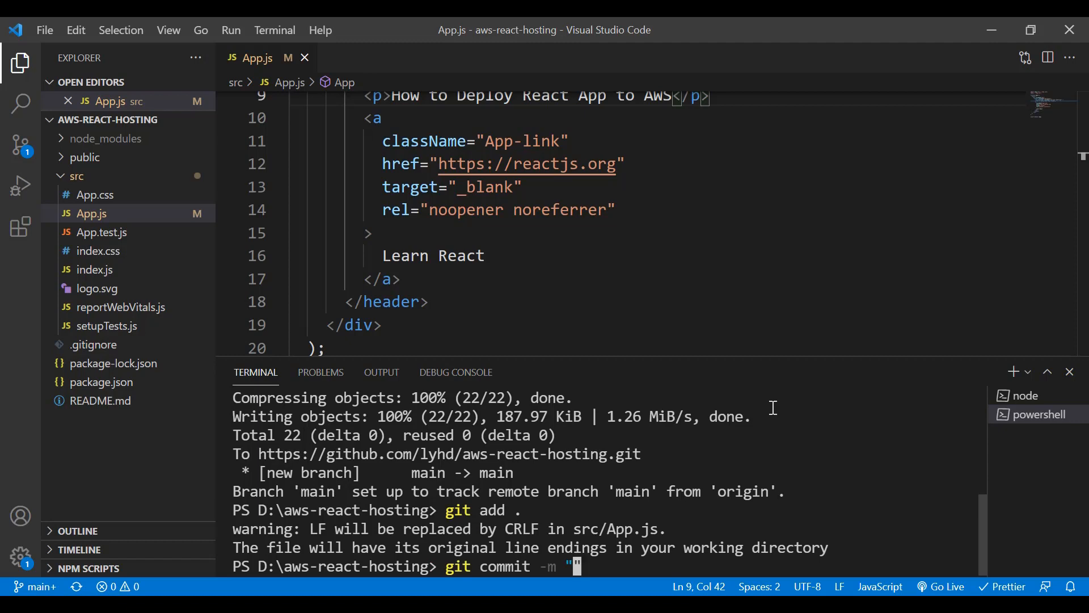
text(updated text)
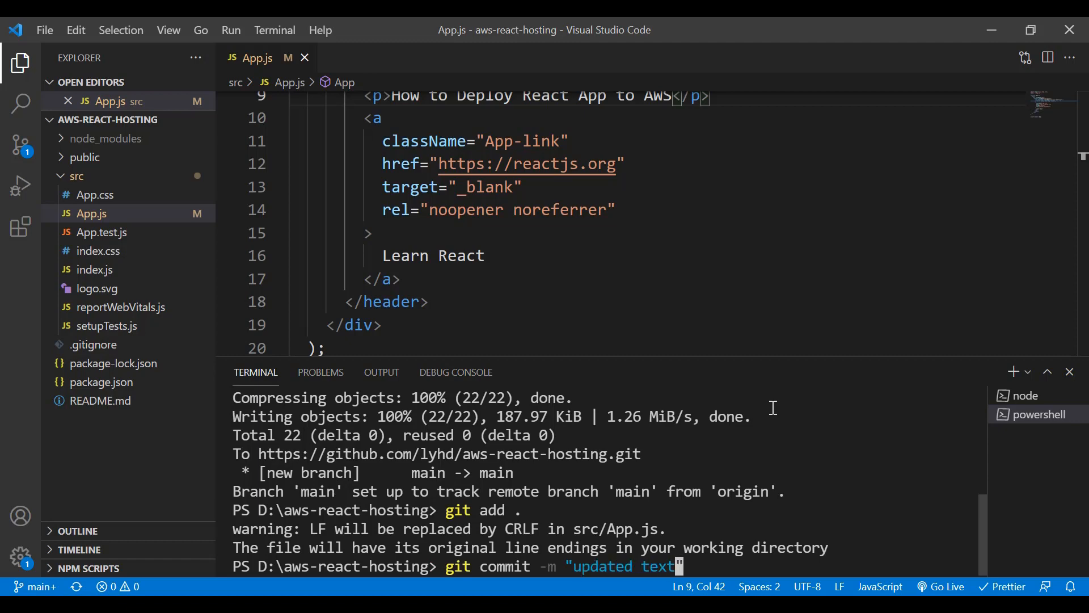
key(Return)
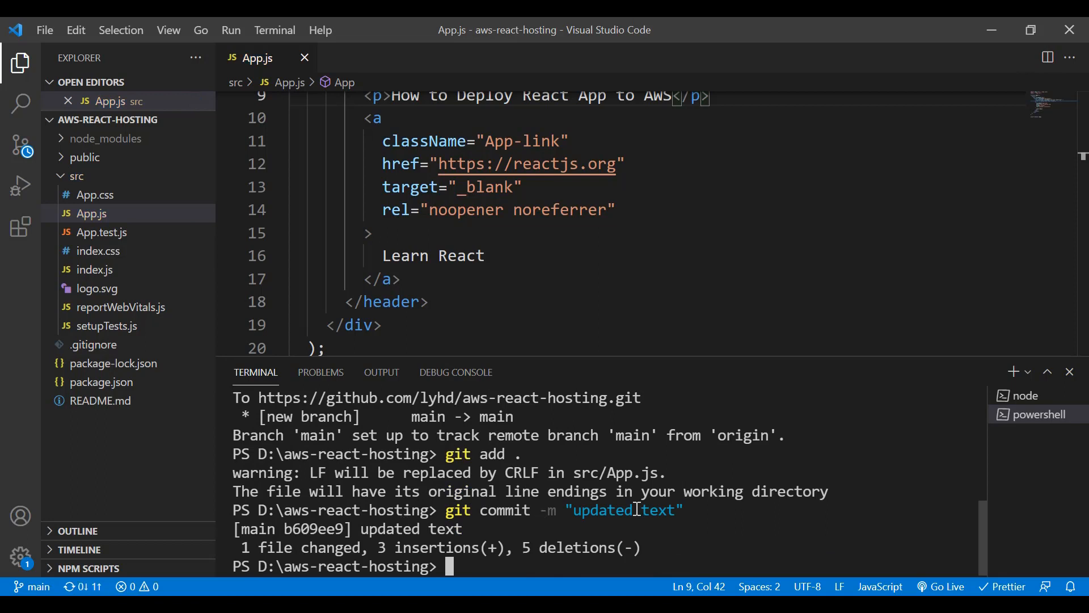
Step: Push the commit to the main branch of the origin remote
text(git push origin mai)
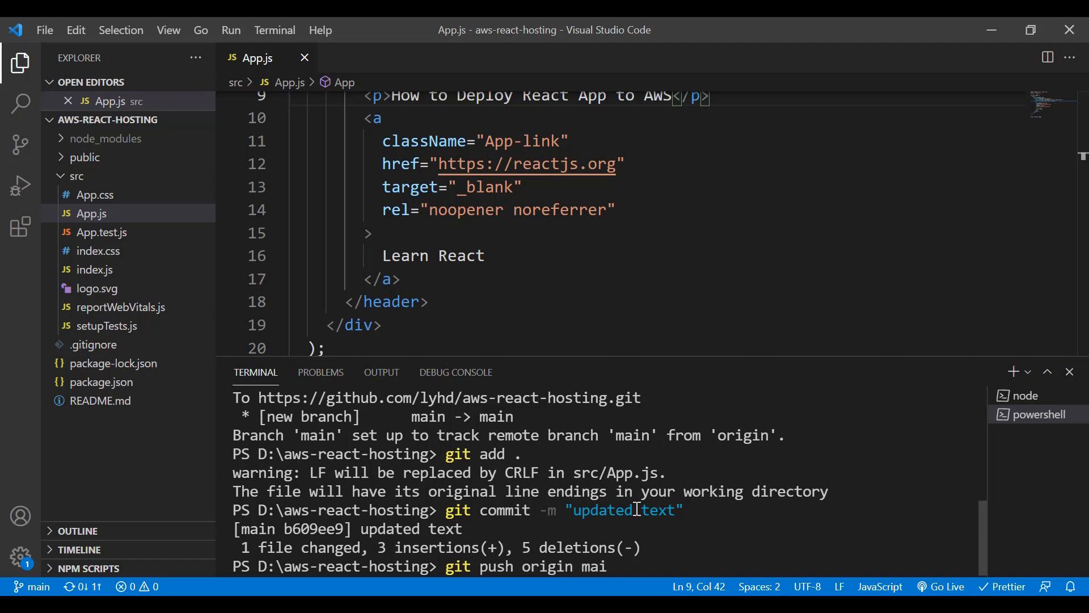
text(n\)
key(Return)
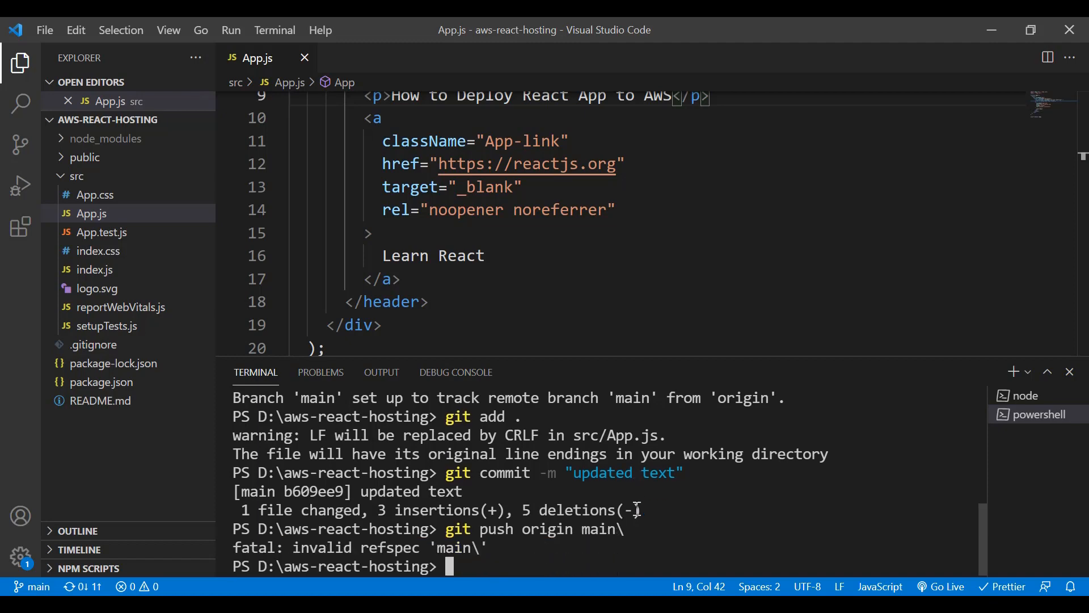
key(Up)
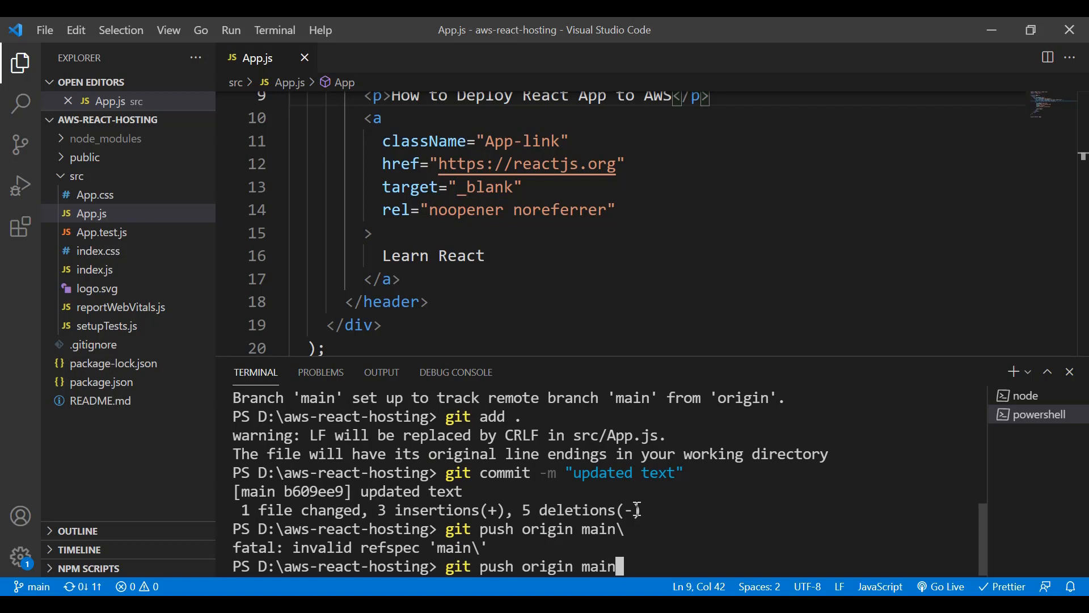
key(Return)
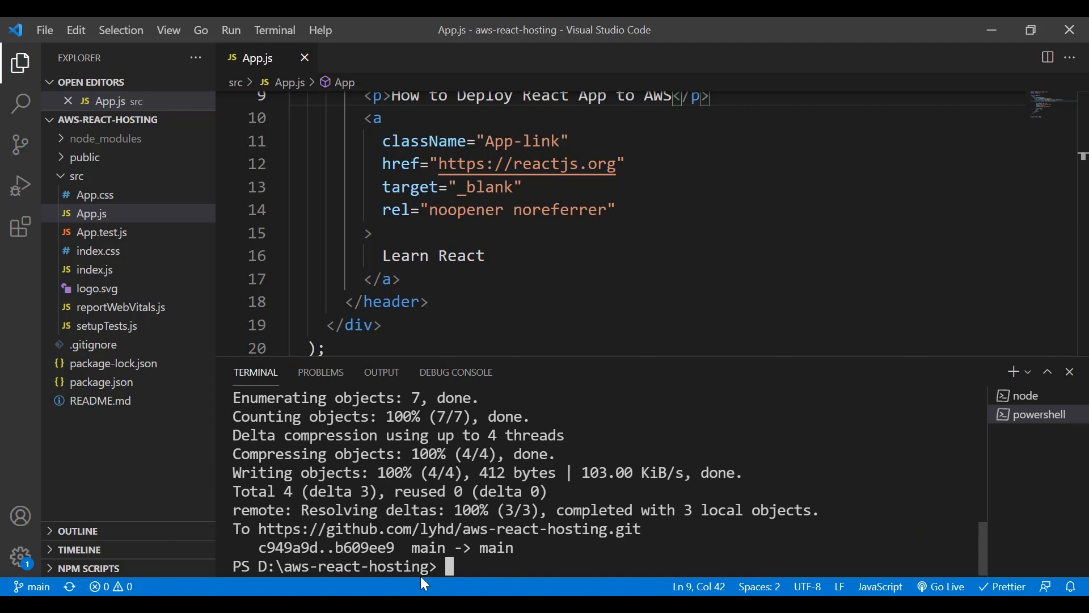
Step: Switch to the browser, reload the aws-react-hosting repository on GitHub and check the latest commit on the files in the src folder
click(397, 604)
click(624, 20)
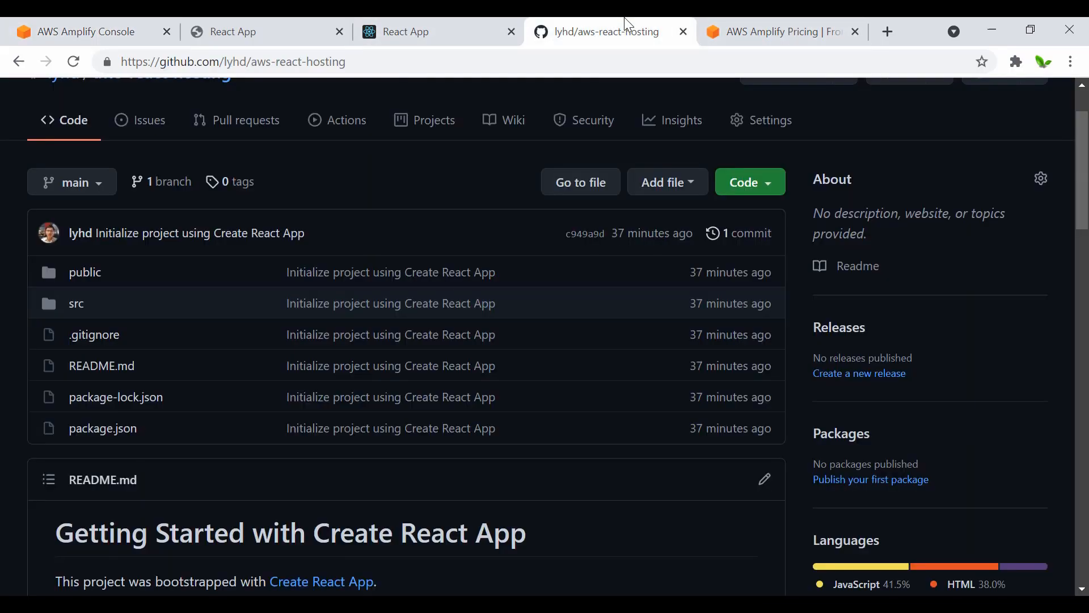
click(74, 61)
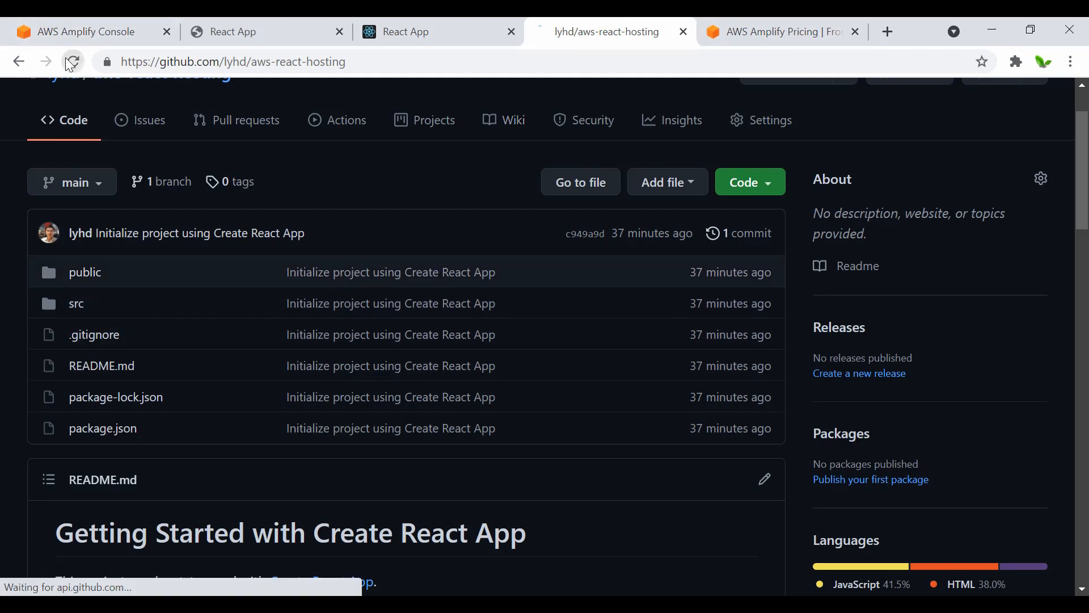
click(76, 392)
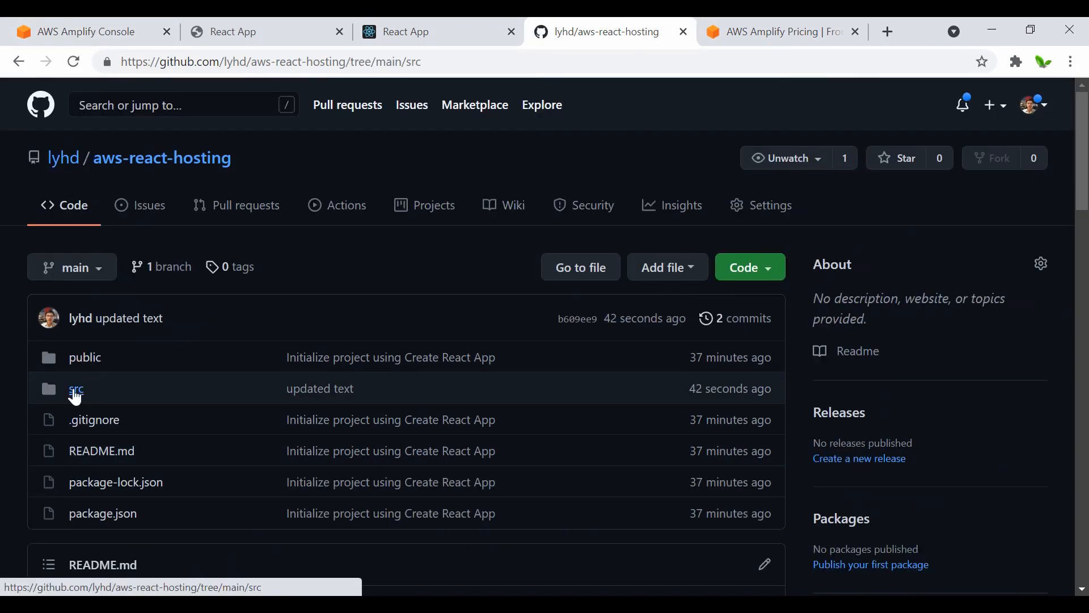
scroll(264, 402, down, 3)
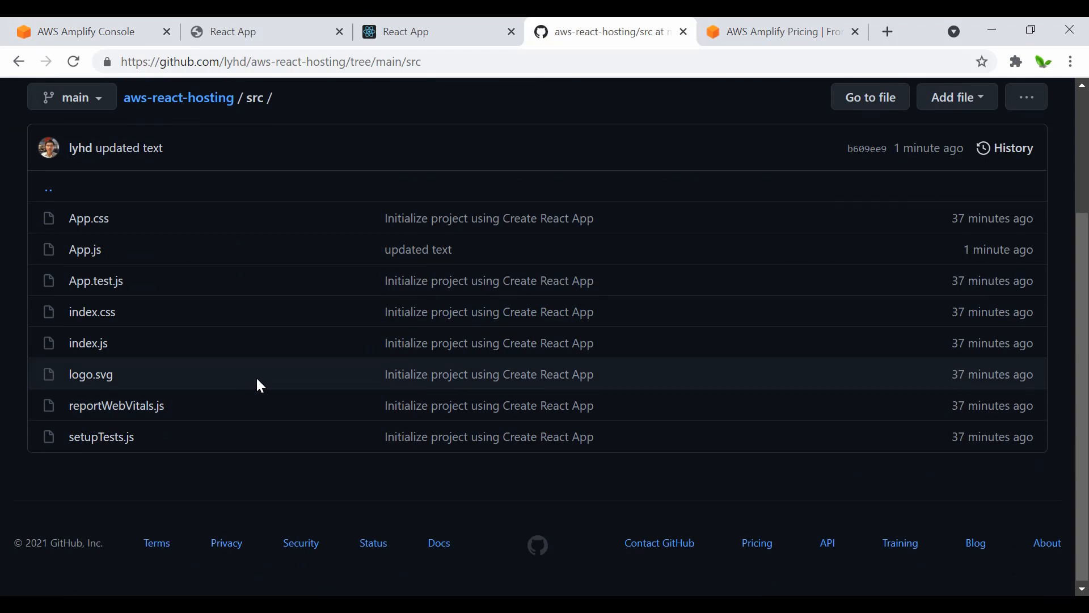
Step: Check the main branch's deployment progress in the Amplify console, and reload the deployed site to check its paragraph text
click(71, 21)
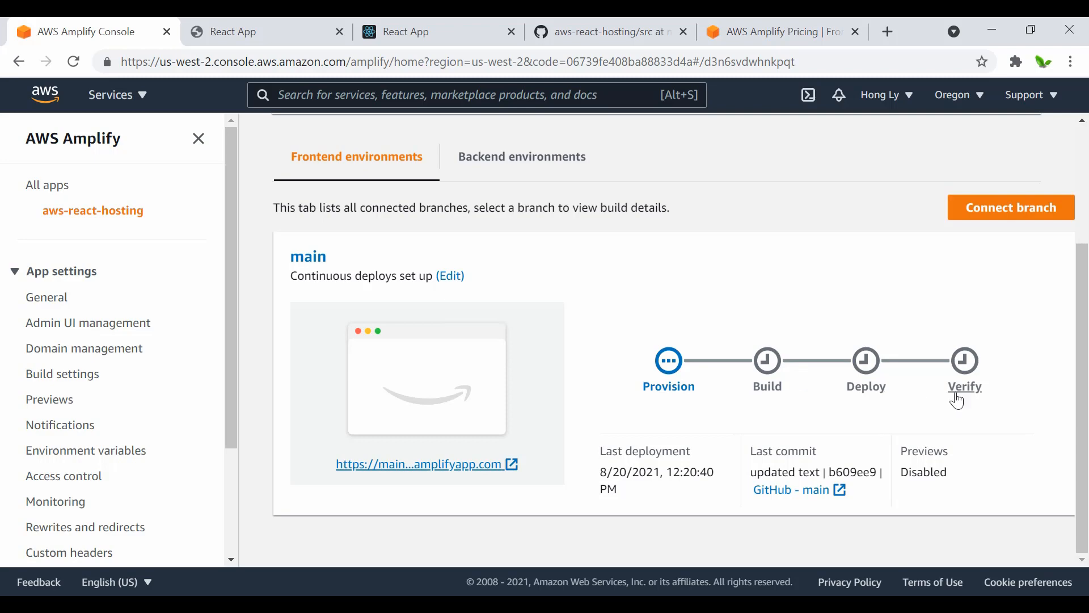
click(241, 33)
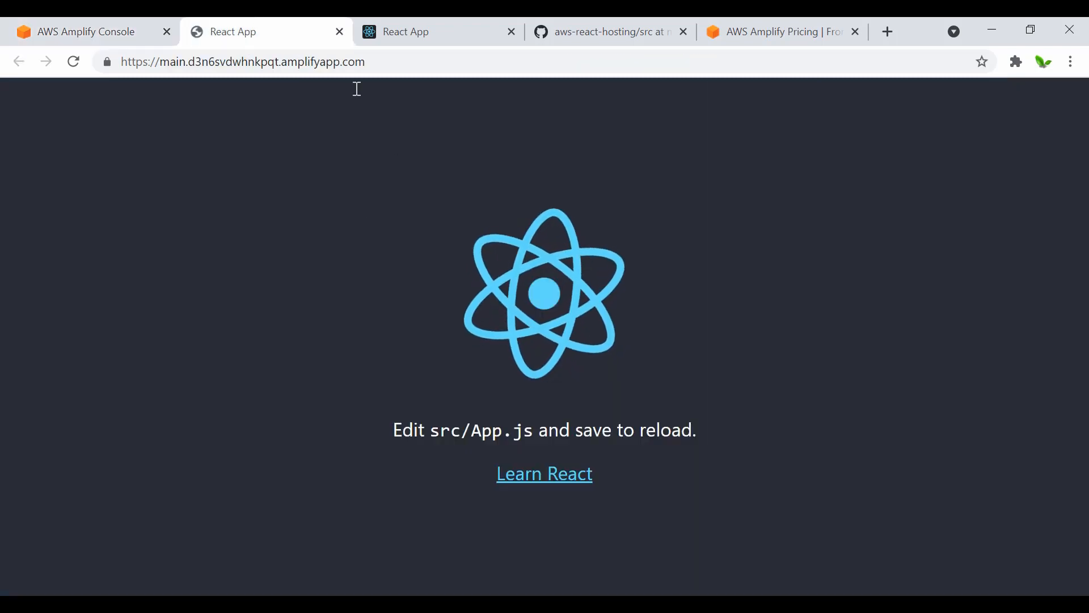
click(88, 32)
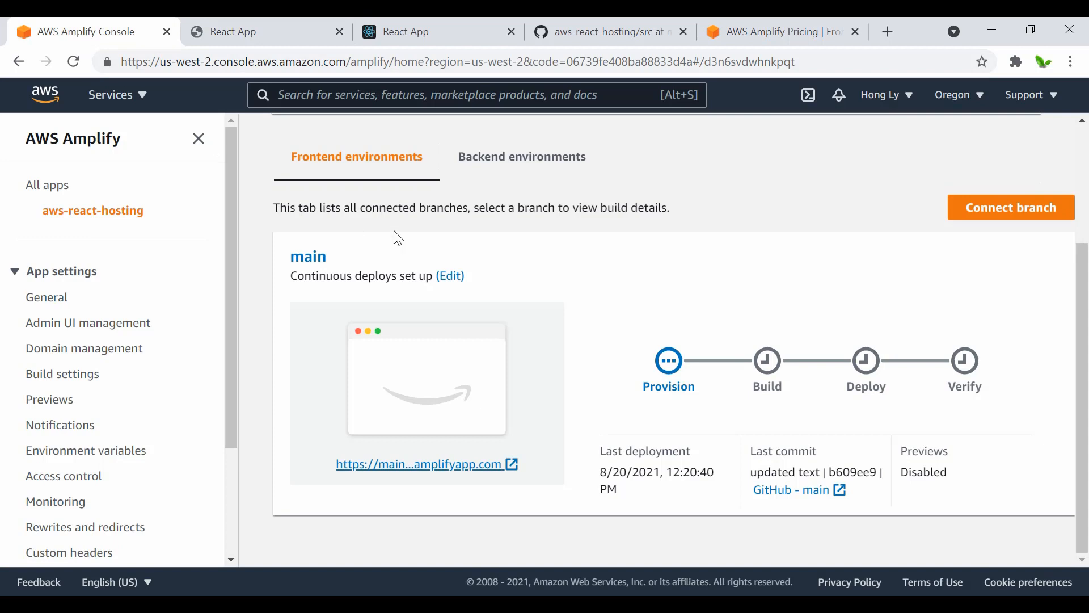
click(204, 23)
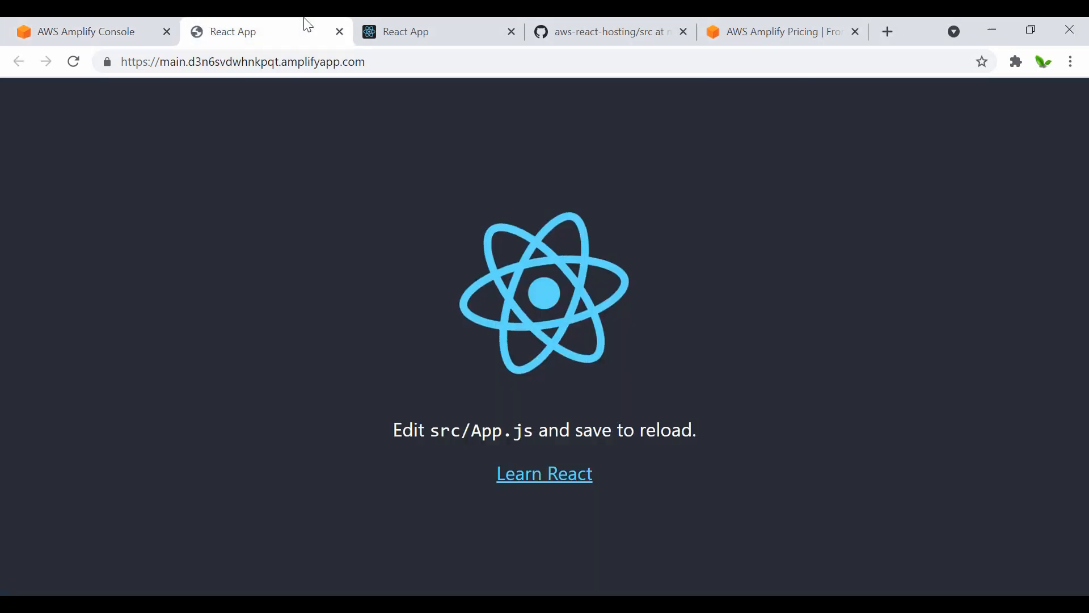
click(74, 62)
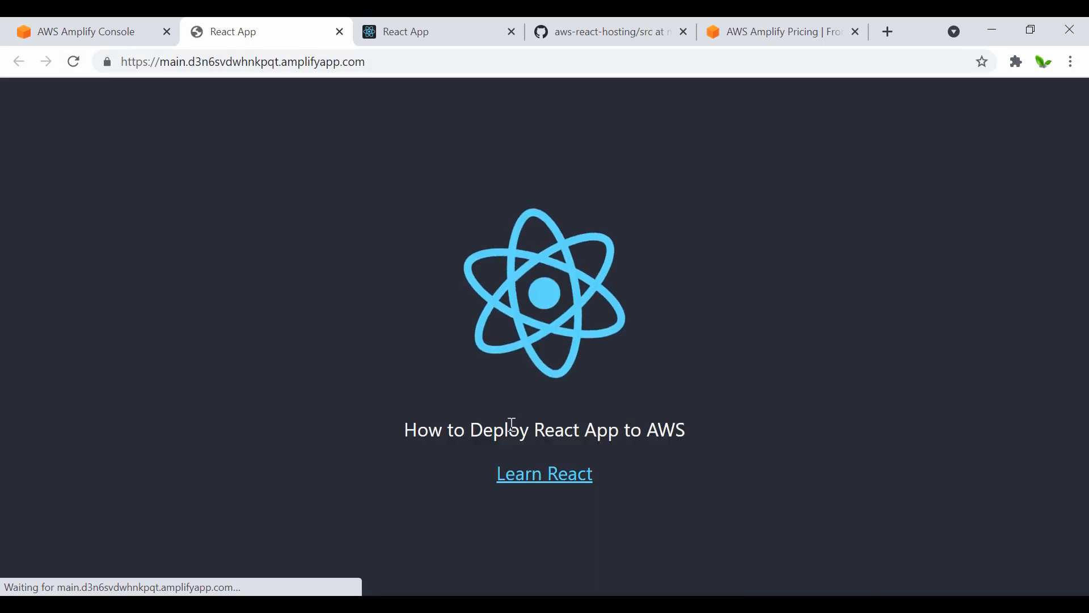
drag(396, 444, 411, 425)
click(707, 436)
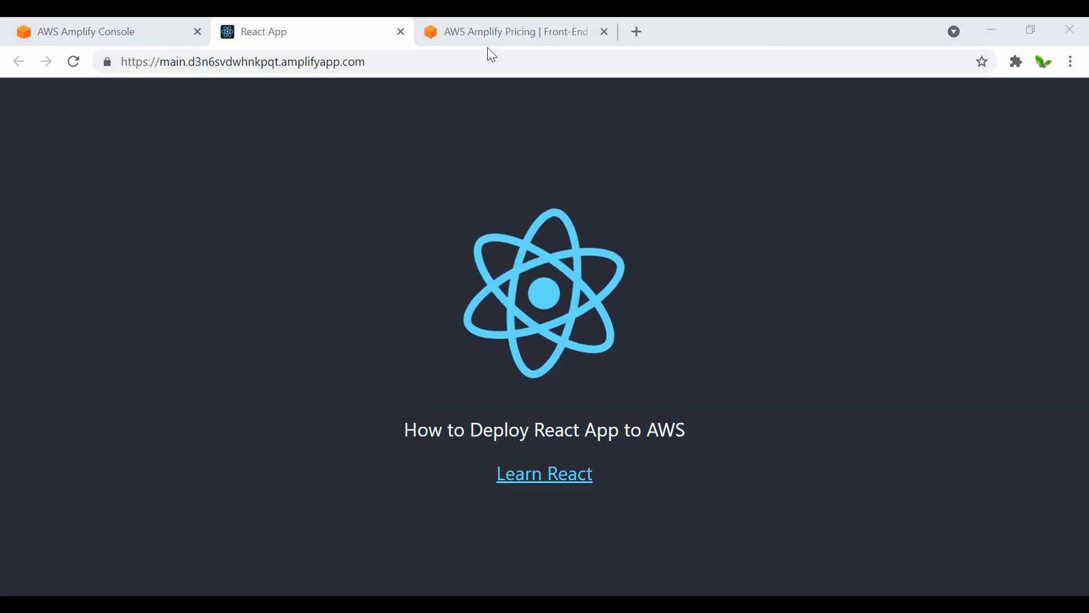
Step: Open the AWS Amplify pricing page and review the monthly build minutes in the Static Web Hosting free tier
click(489, 34)
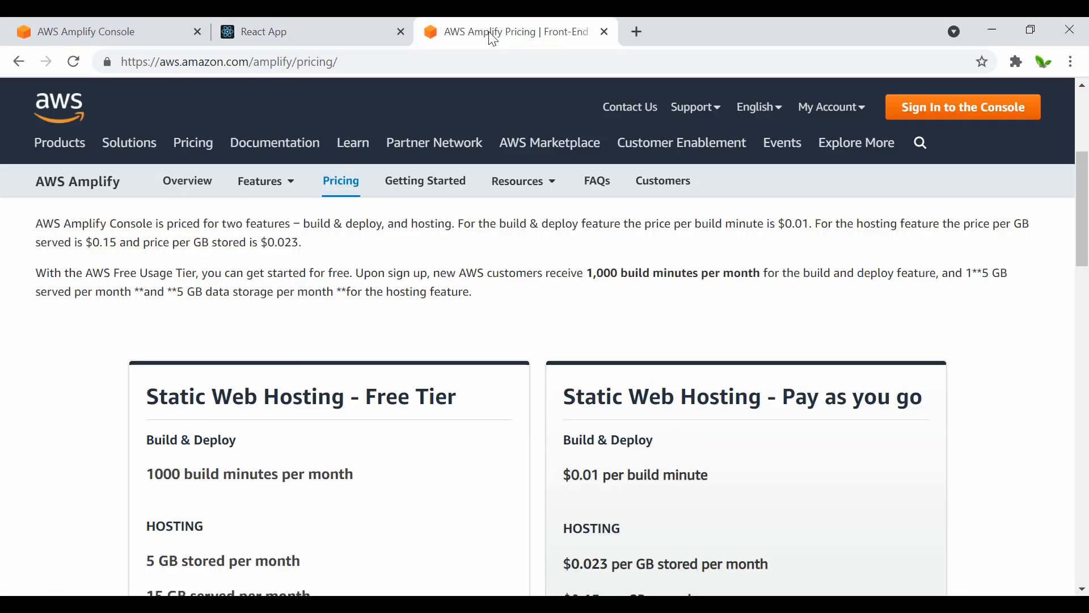
scroll(119, 399, down, 1)
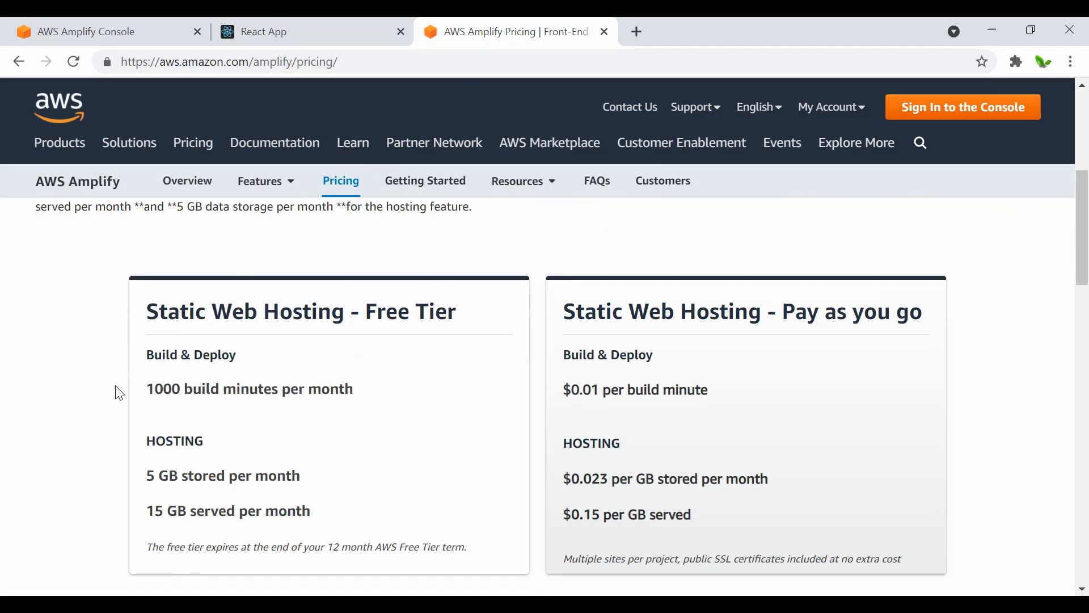
scroll(117, 393, down, 1)
scroll(112, 389, up, 1)
drag(473, 322, 411, 315)
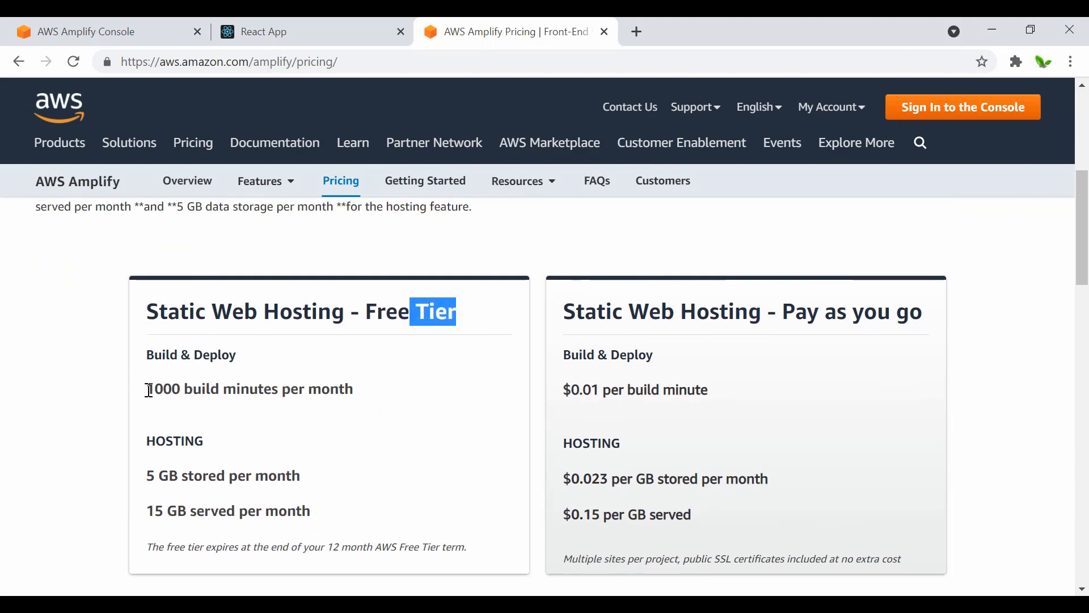
drag(150, 390, 283, 395)
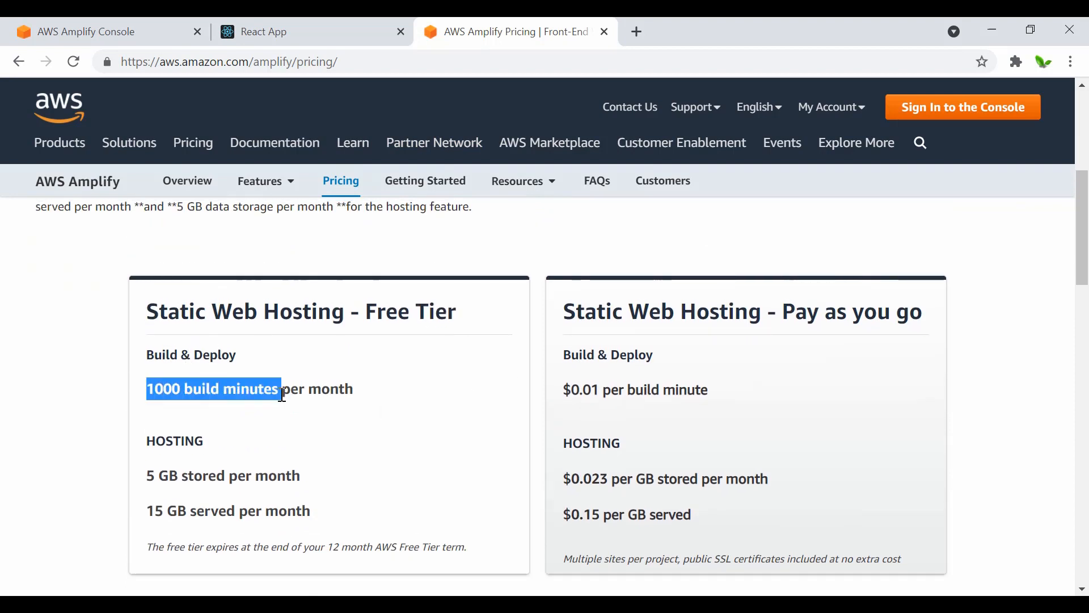
drag(282, 394, 149, 400)
click(327, 393)
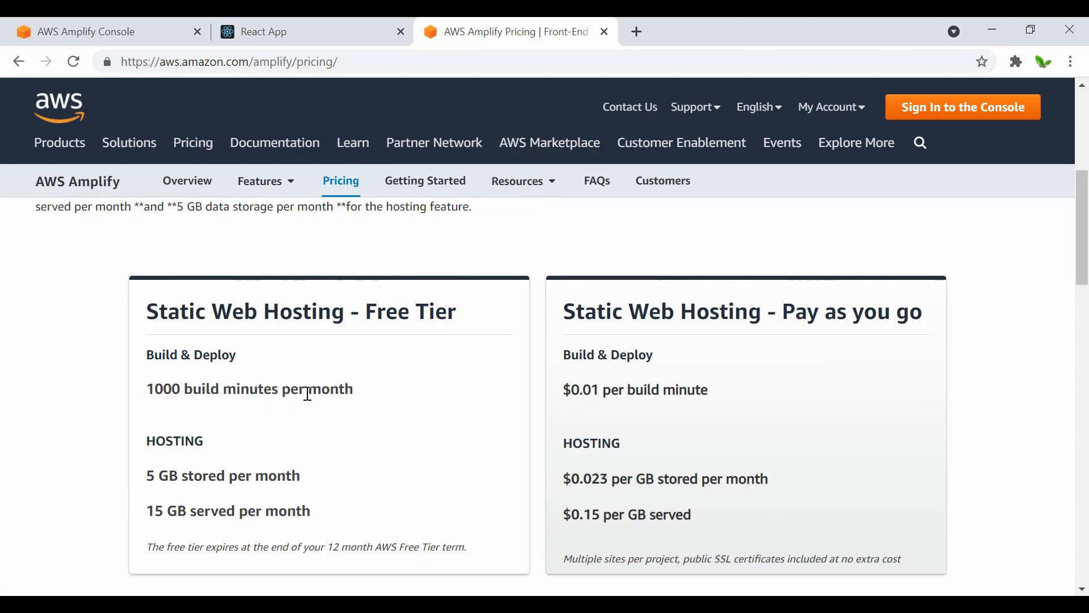
Step: Review the free tier's monthly hosting limits for stored and served data, and return to the deployed site
scroll(208, 393, down, 2)
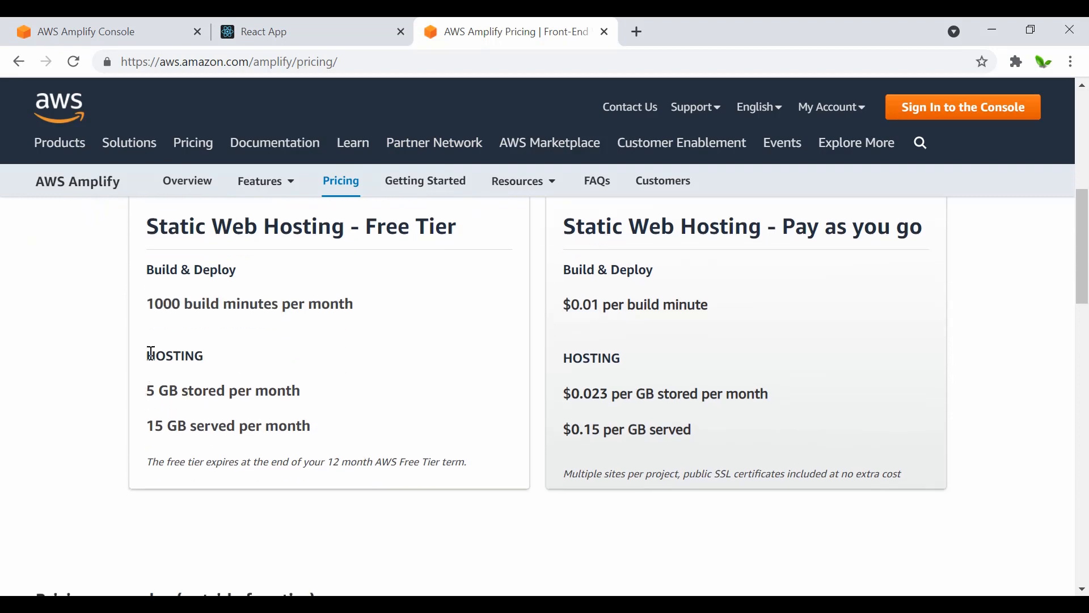
drag(153, 390, 294, 392)
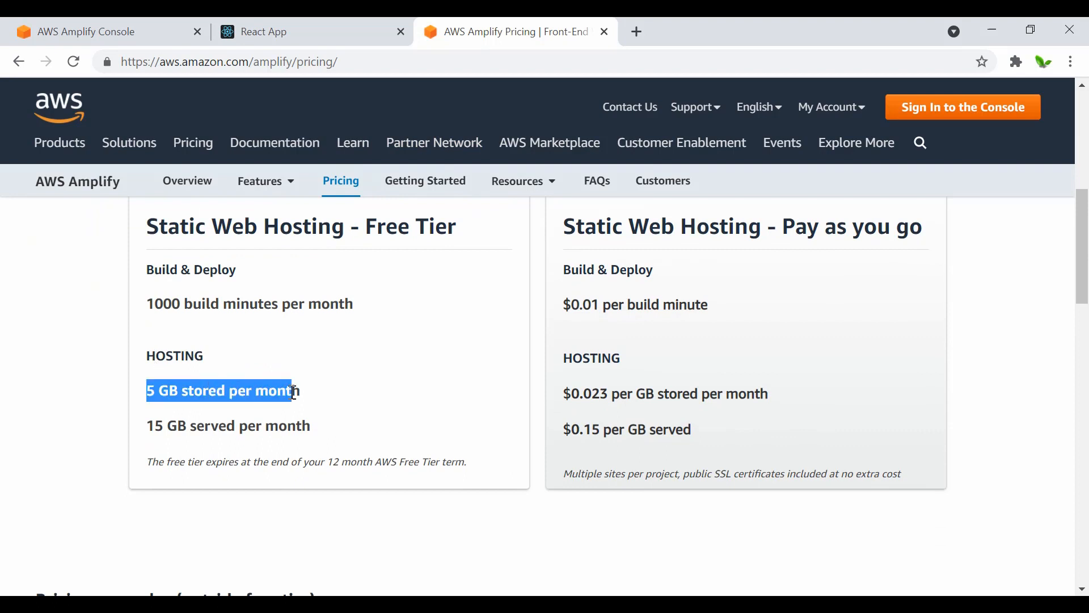
drag(148, 427, 304, 428)
click(335, 440)
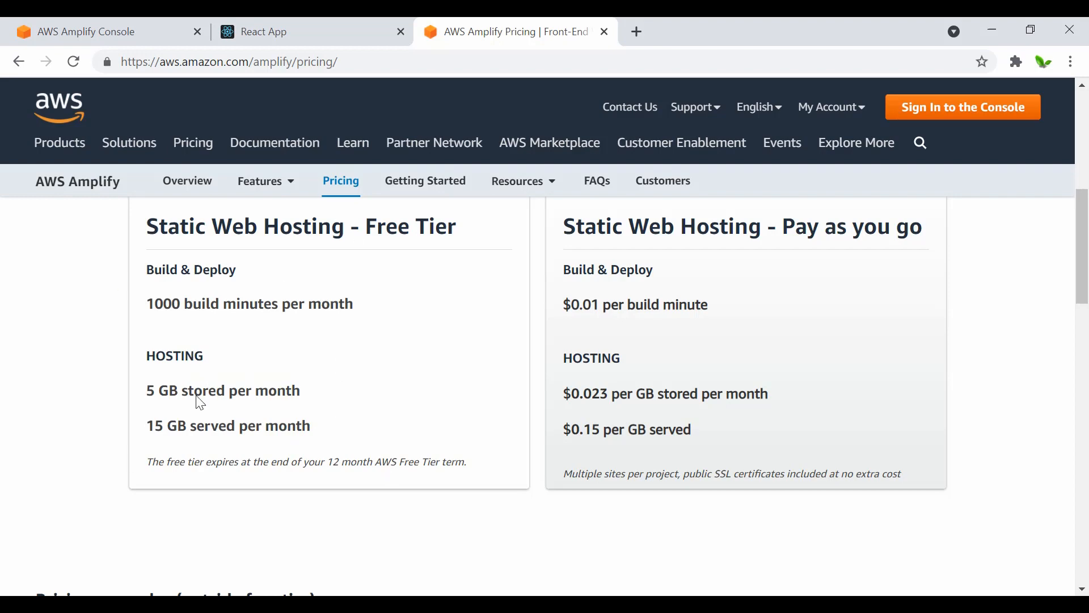
click(281, 26)
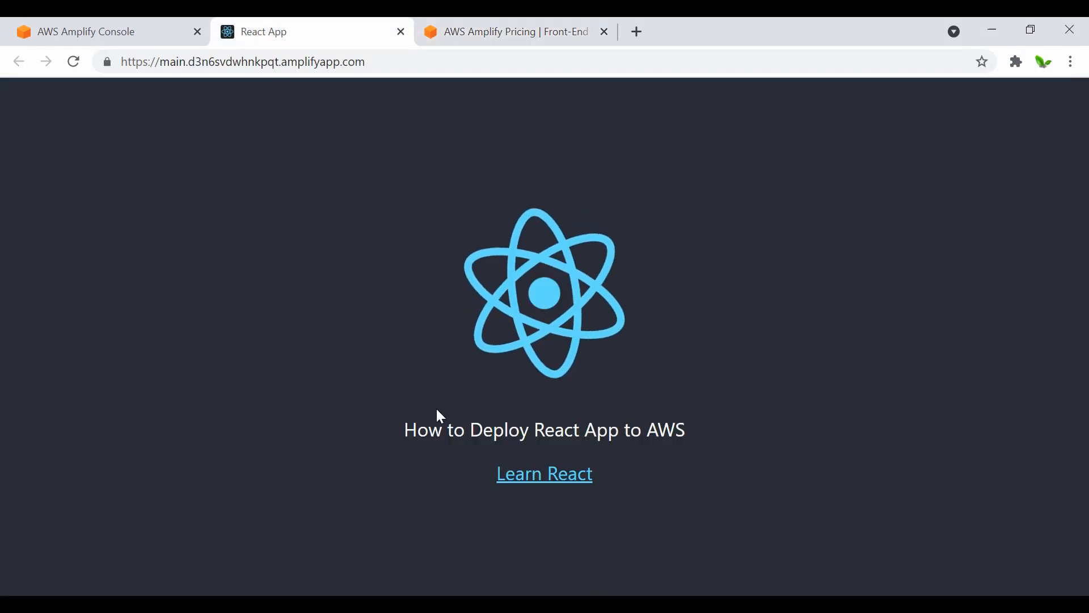